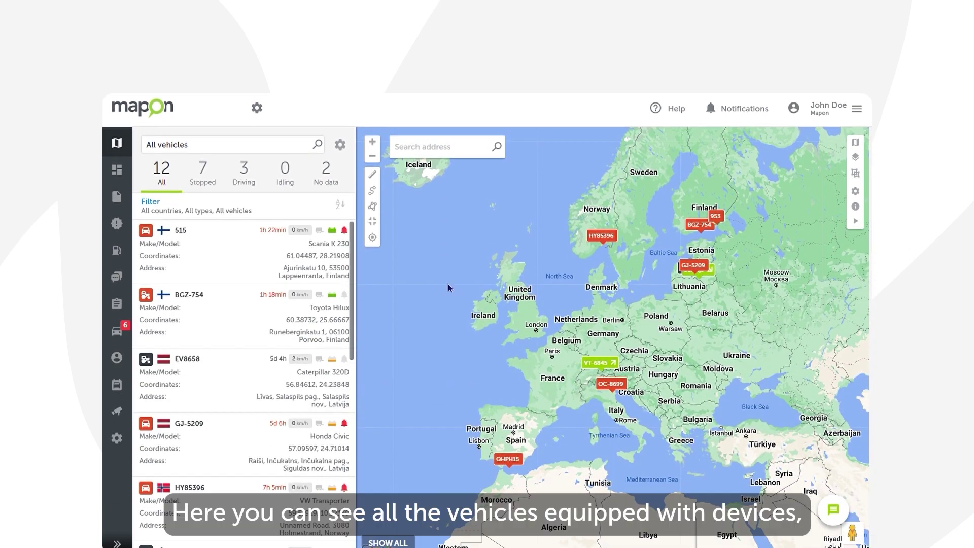
scroll(276, 289, down, 5)
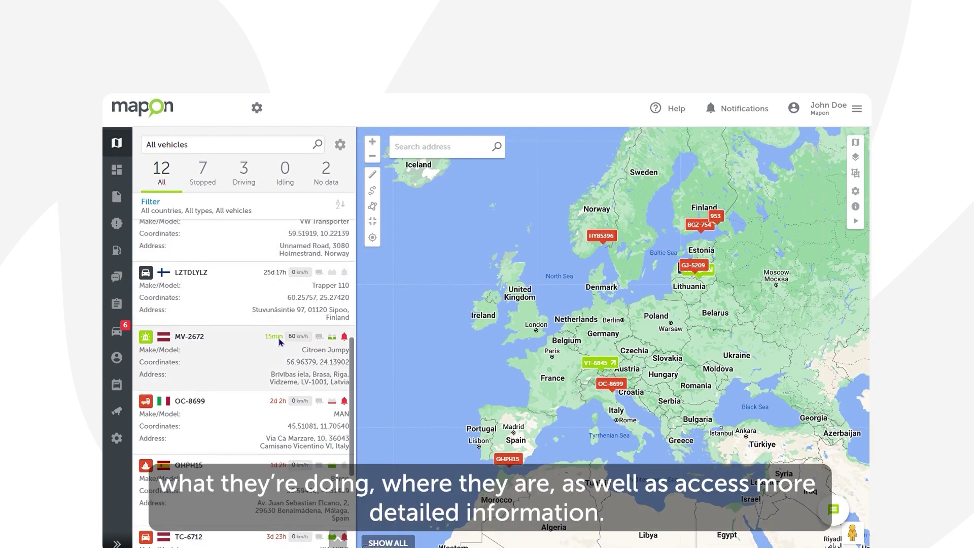
scroll(280, 343, up, 2)
scroll(509, 364, up, 2)
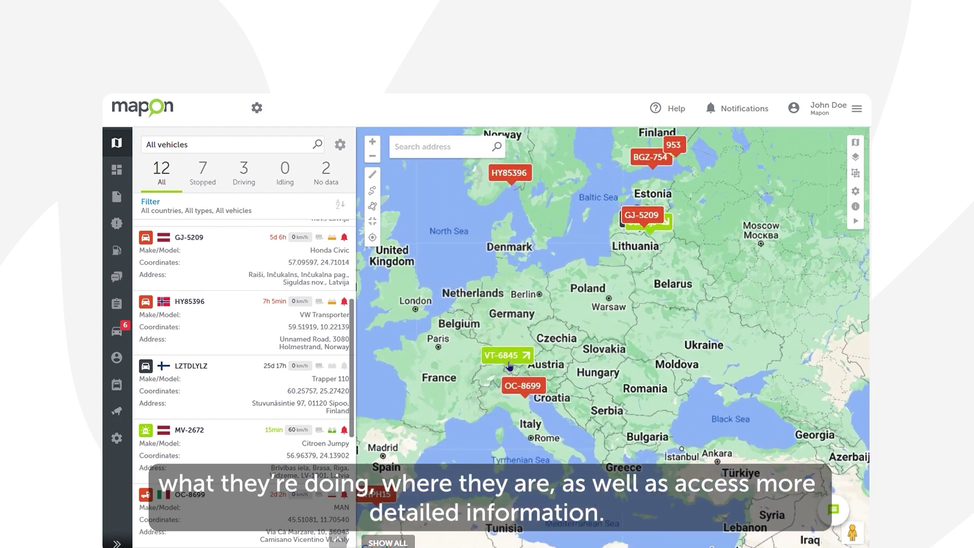
scroll(508, 364, up, 1)
click(261, 331)
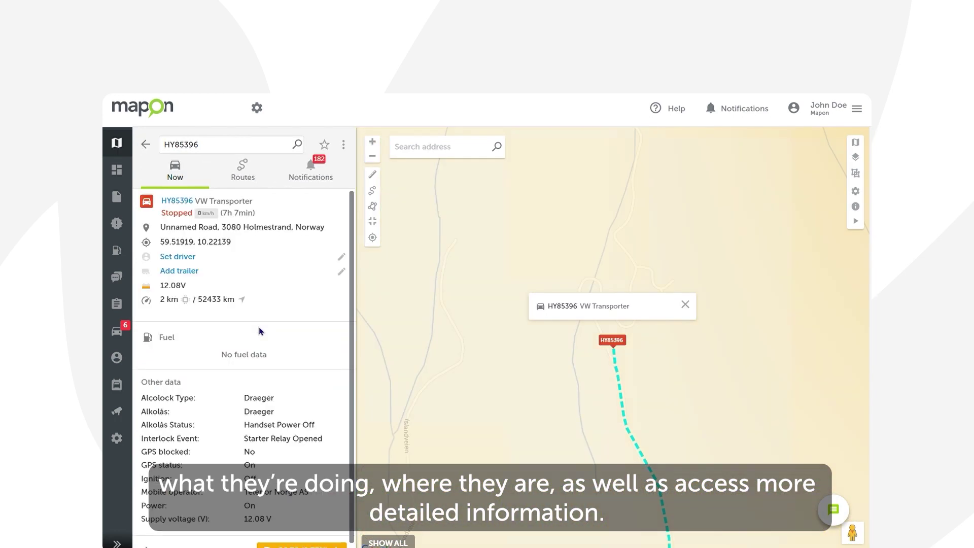
- Go back from HY85396's details to the All vehicles list of 12 vehicles
click(146, 146)
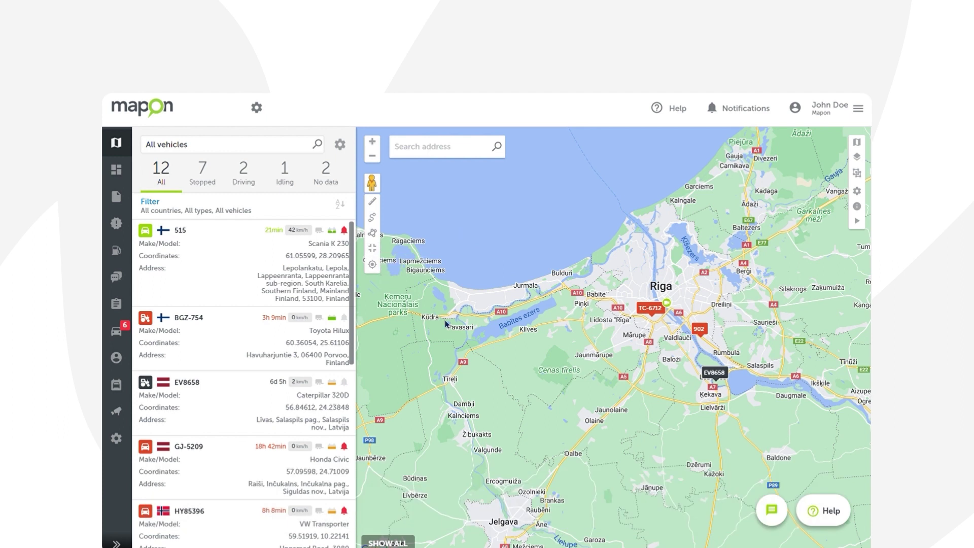
- Zoom the map in on western Riga near the airport and try an address search for Krasta iela
drag(614, 357, 549, 355)
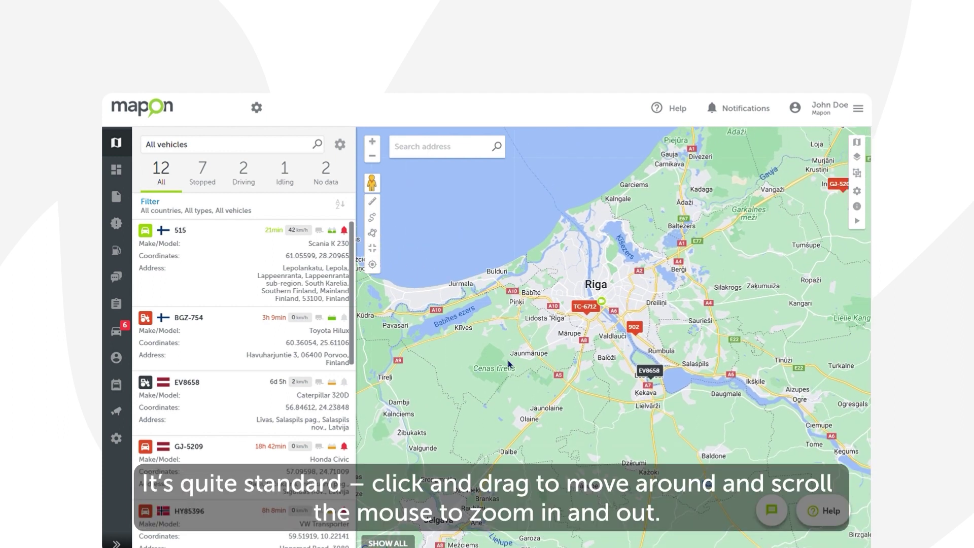
scroll(508, 360, up, 2)
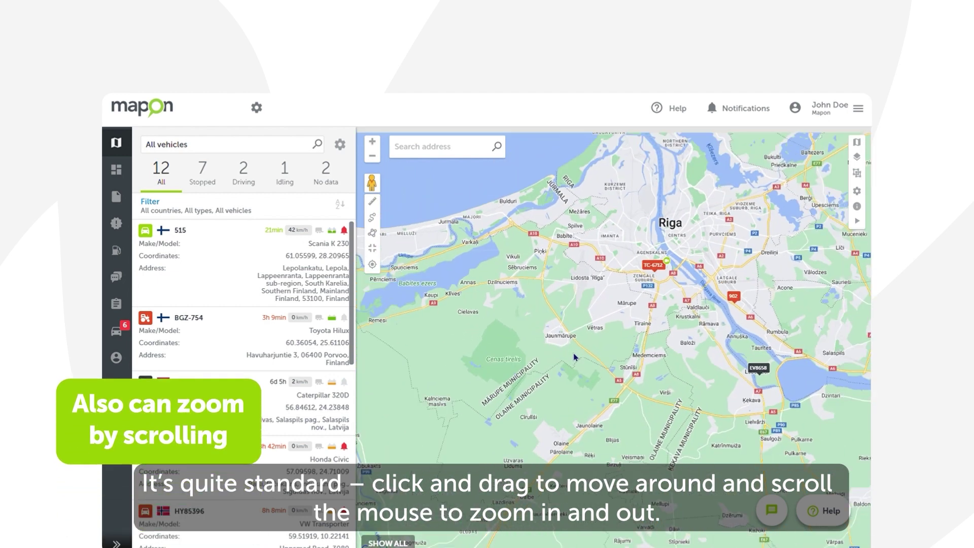
scroll(575, 357, up, 1)
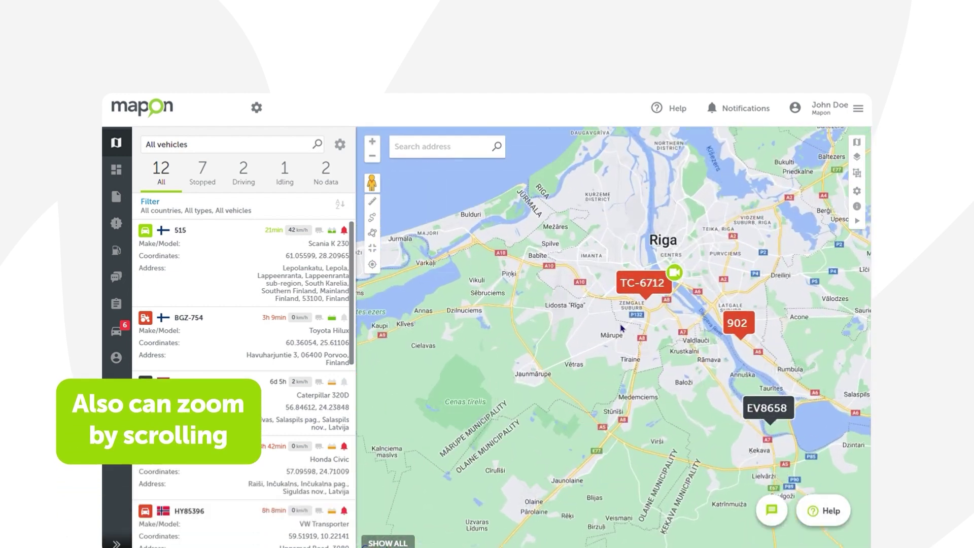
scroll(621, 328, up, 2)
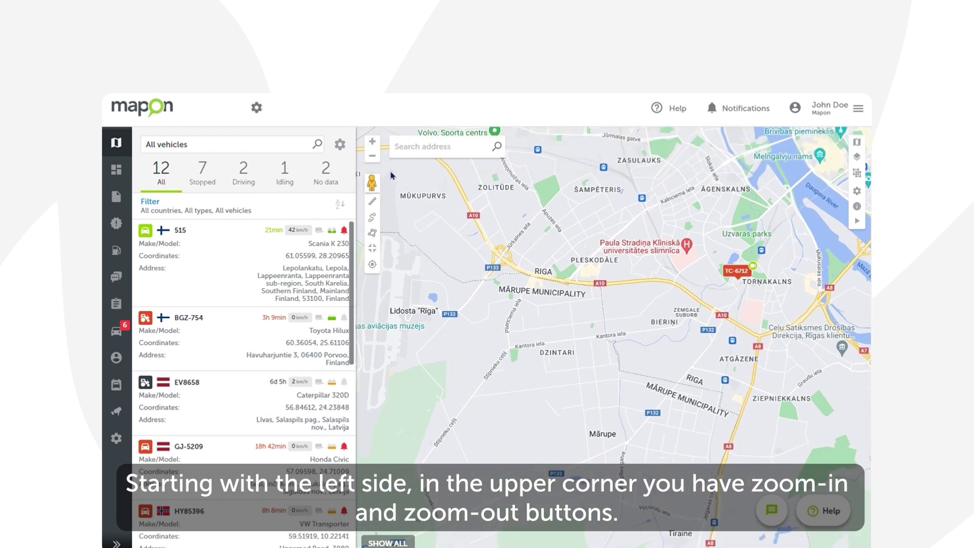
click(372, 142)
click(372, 156)
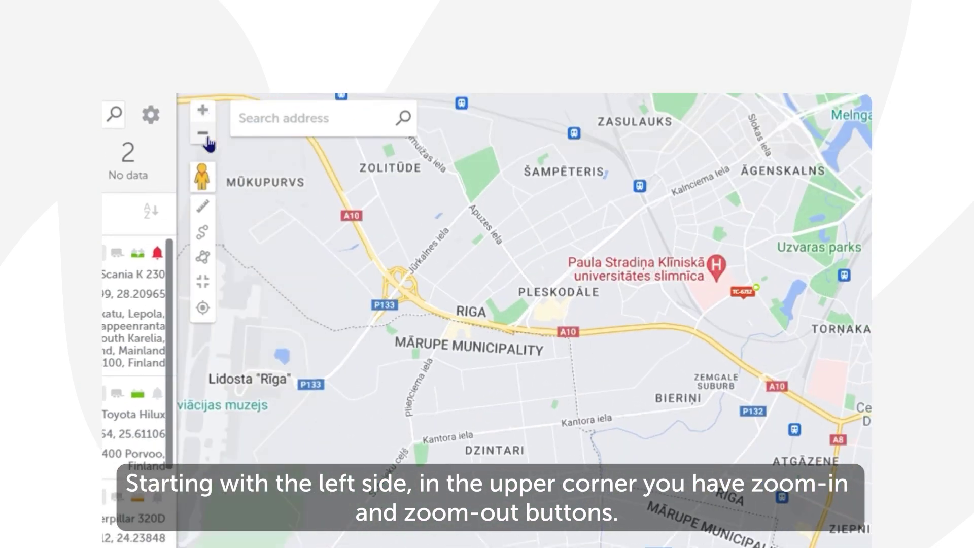
click(280, 133)
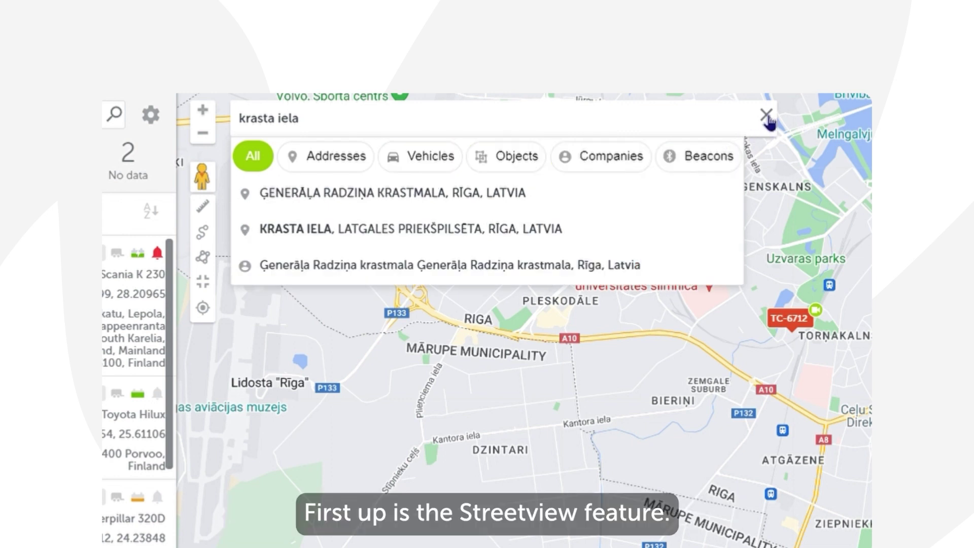
click(768, 120)
- View Street View panoramas of two Mārupe streets, including Zeltiņu iela, then return to the map
drag(202, 176, 429, 405)
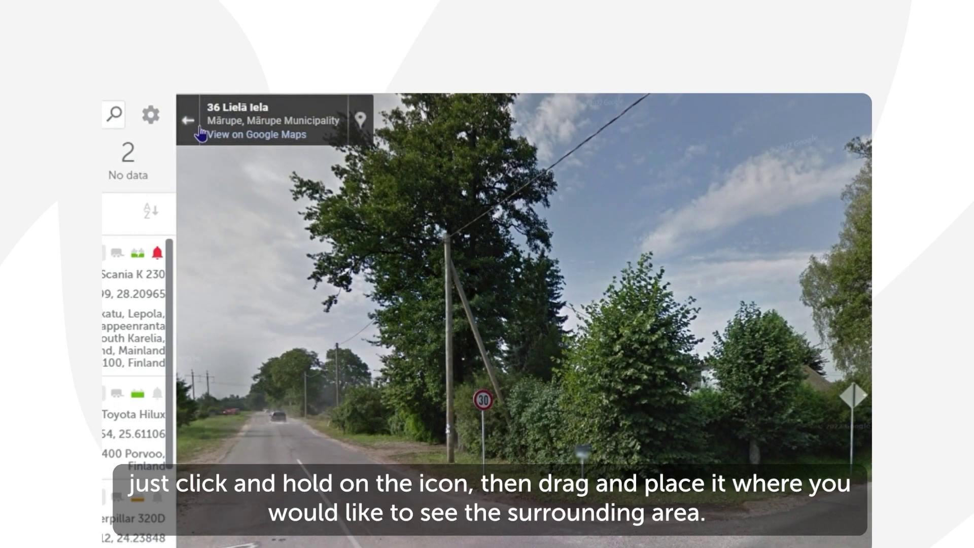
click(196, 130)
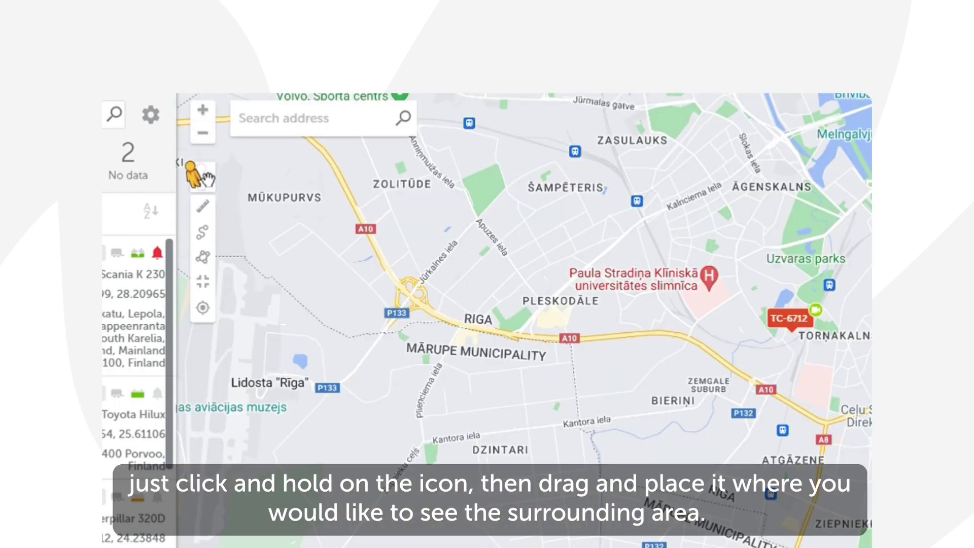
drag(209, 178, 528, 466)
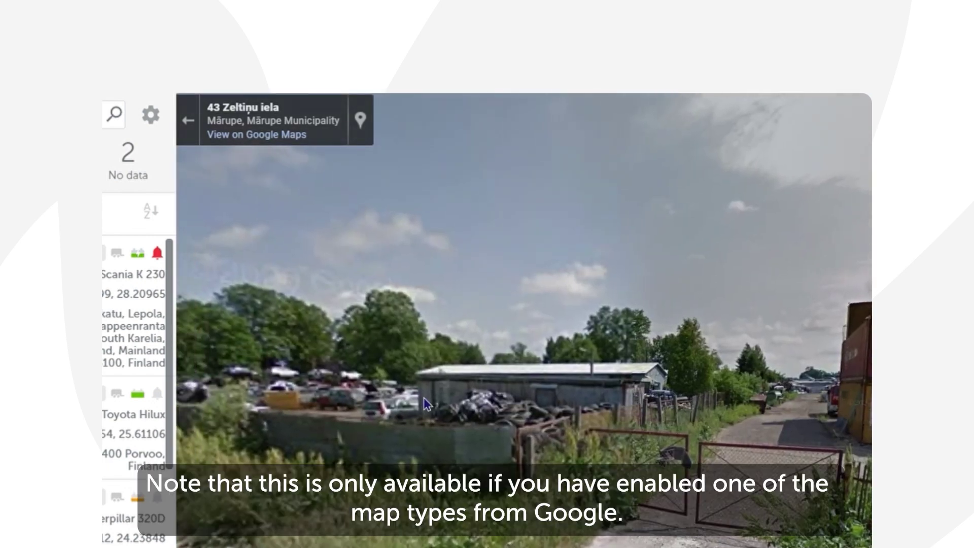
drag(426, 403, 532, 388)
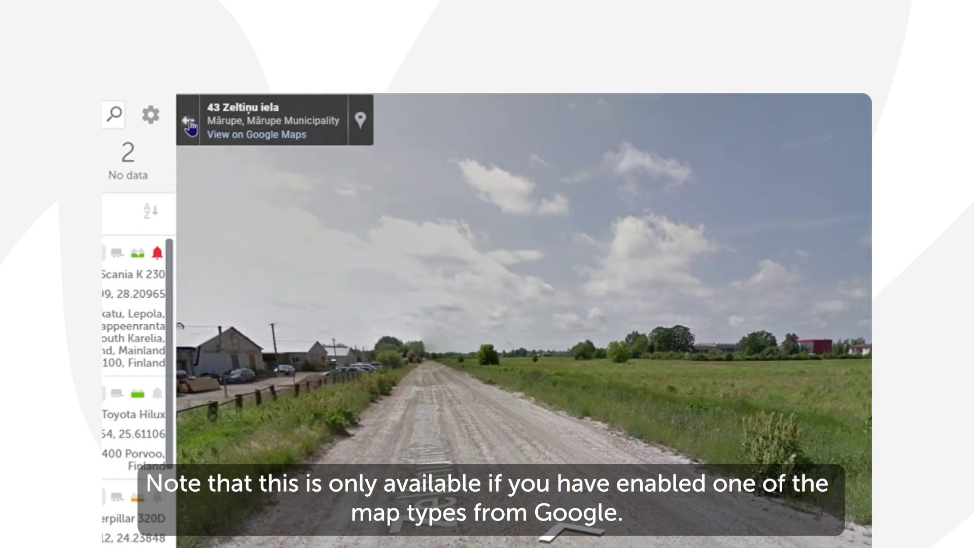
click(189, 122)
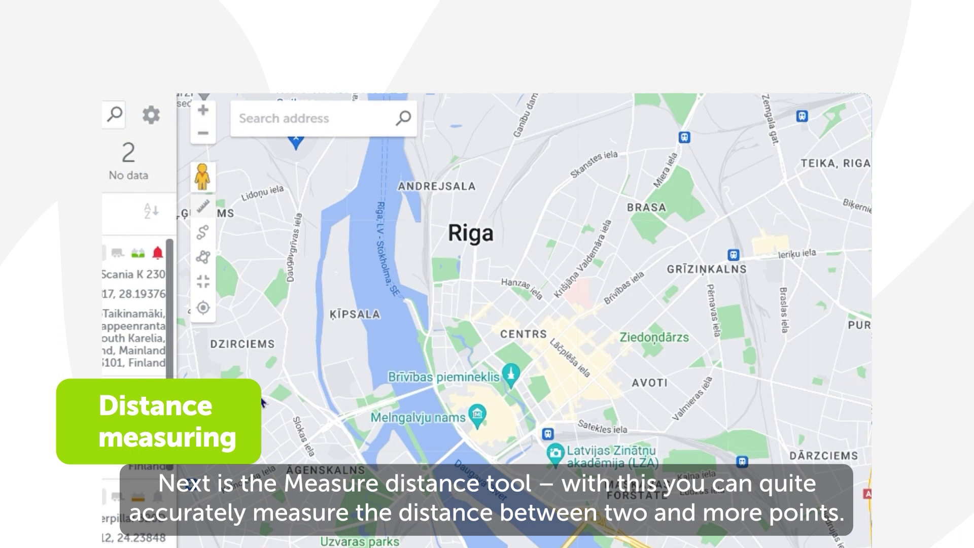
- Measure a bent 9.6 km line from Dzirciems through Torņakalns to Purvciems
click(702, 273)
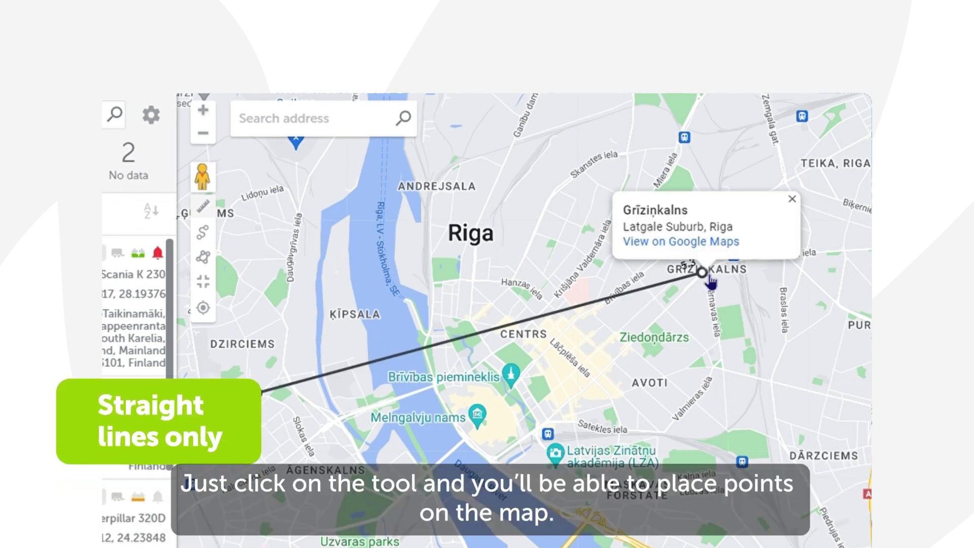
drag(712, 284, 741, 274)
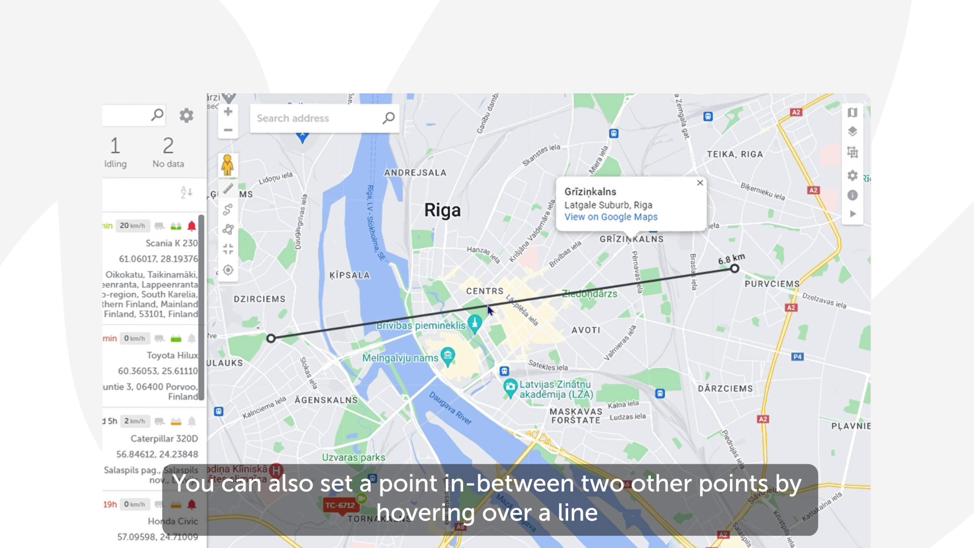
mouse_move(490, 310)
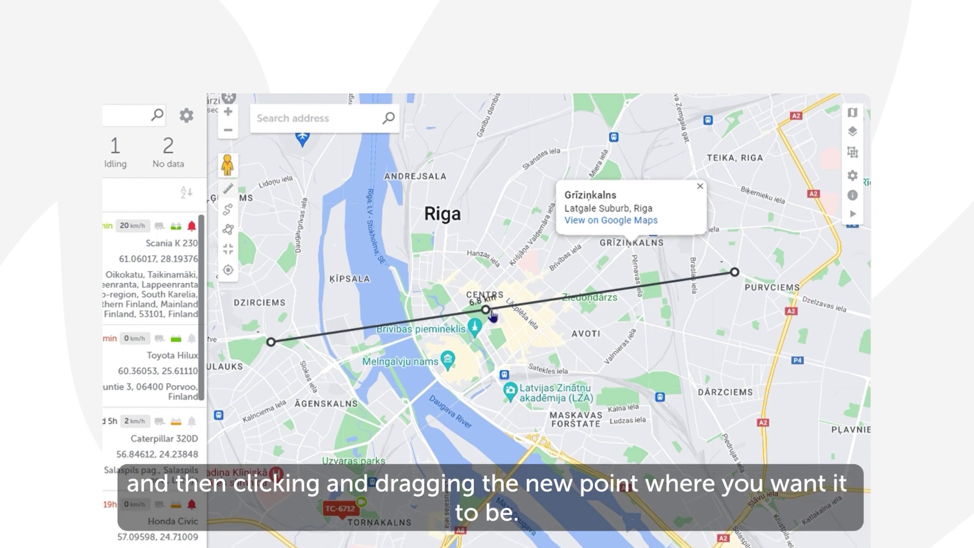
drag(487, 311, 454, 543)
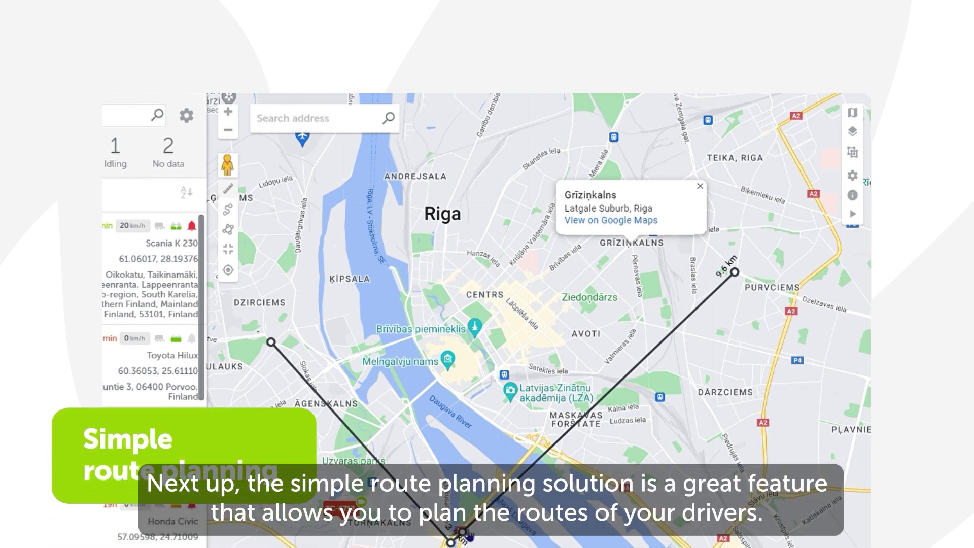
- Turn off distance measuring and start a simple route plan with an assigned driver
click(234, 194)
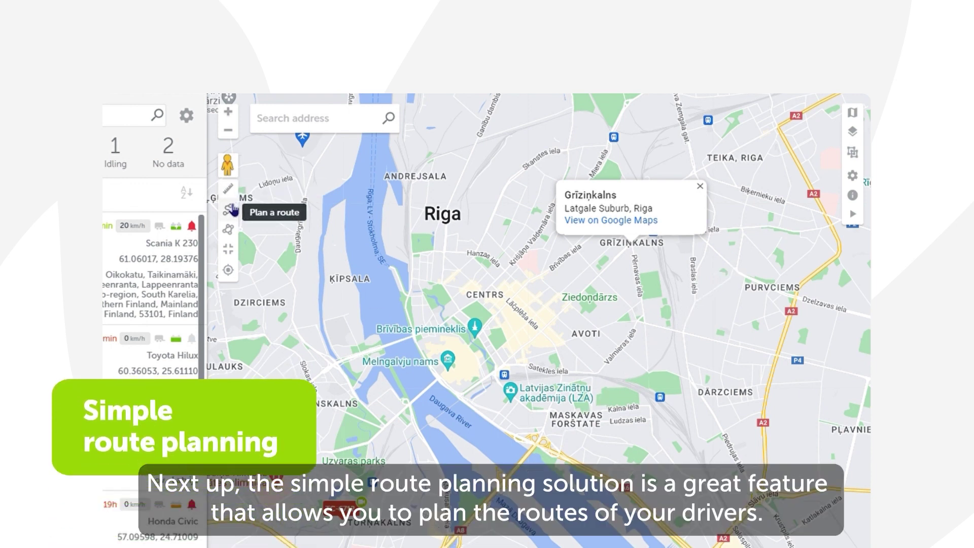
click(231, 211)
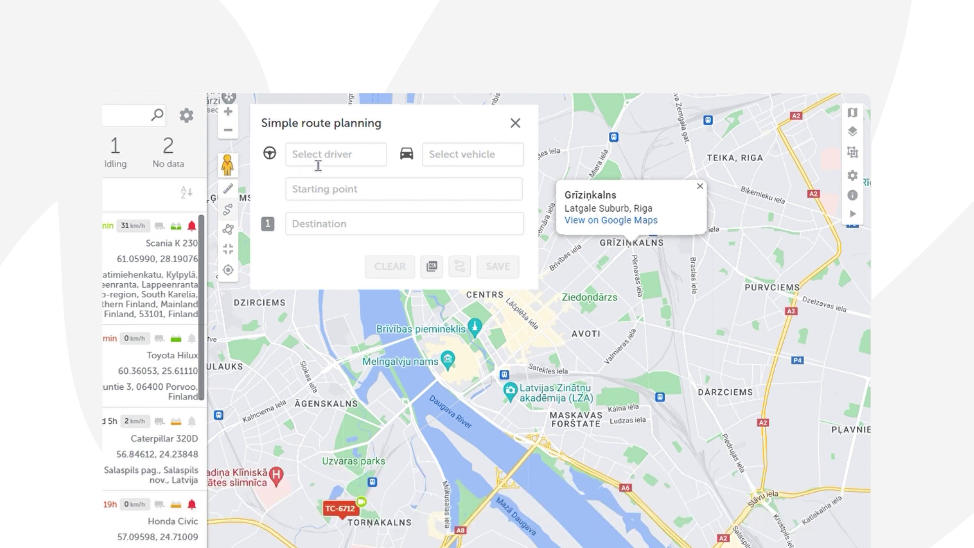
click(319, 165)
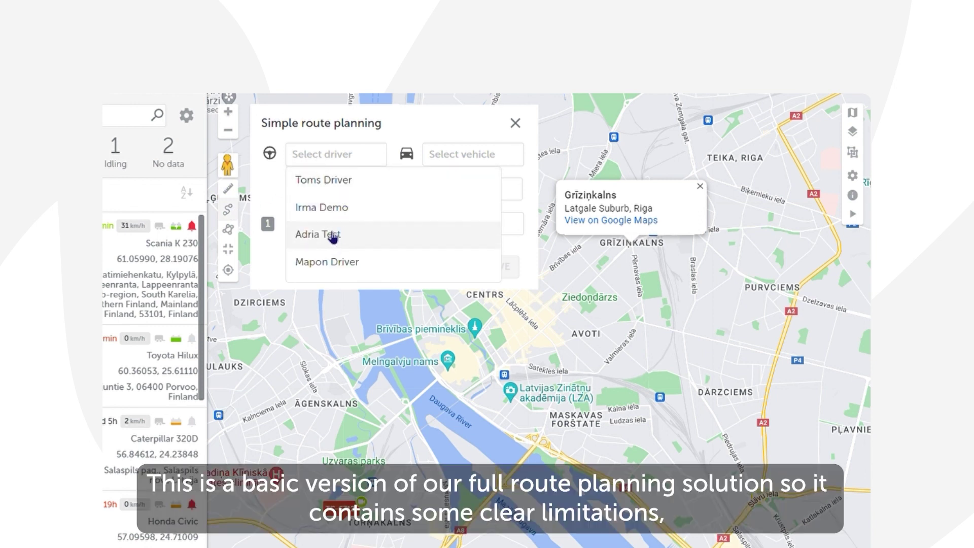
click(337, 208)
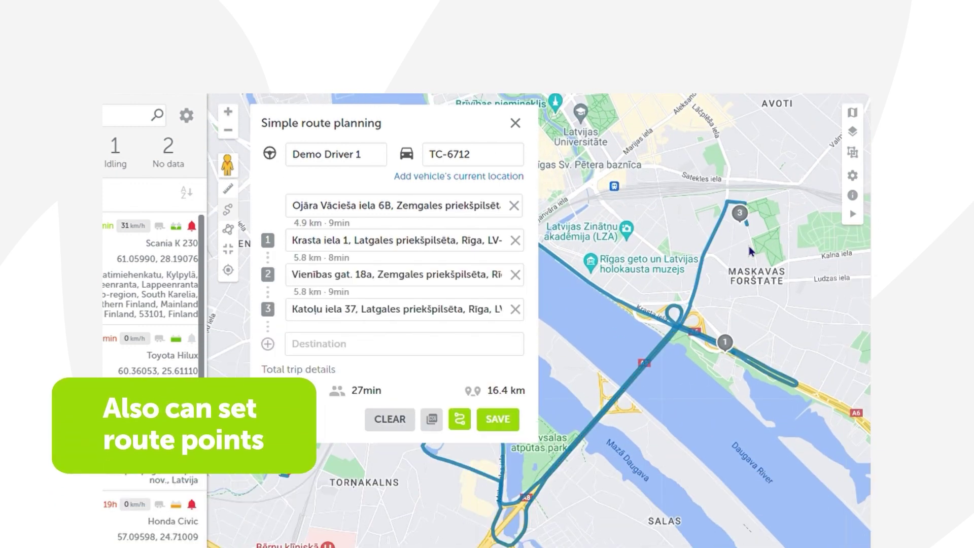
click(621, 117)
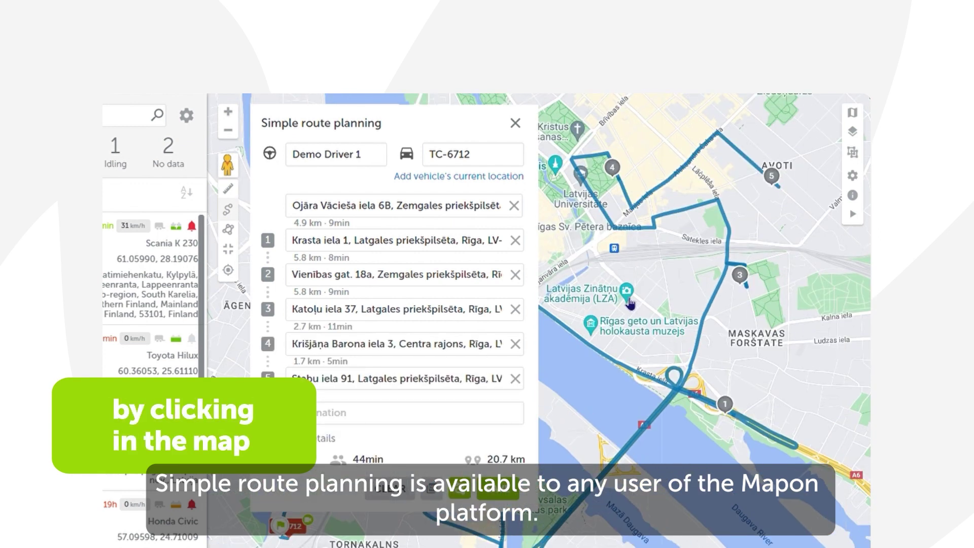
click(629, 303)
click(759, 348)
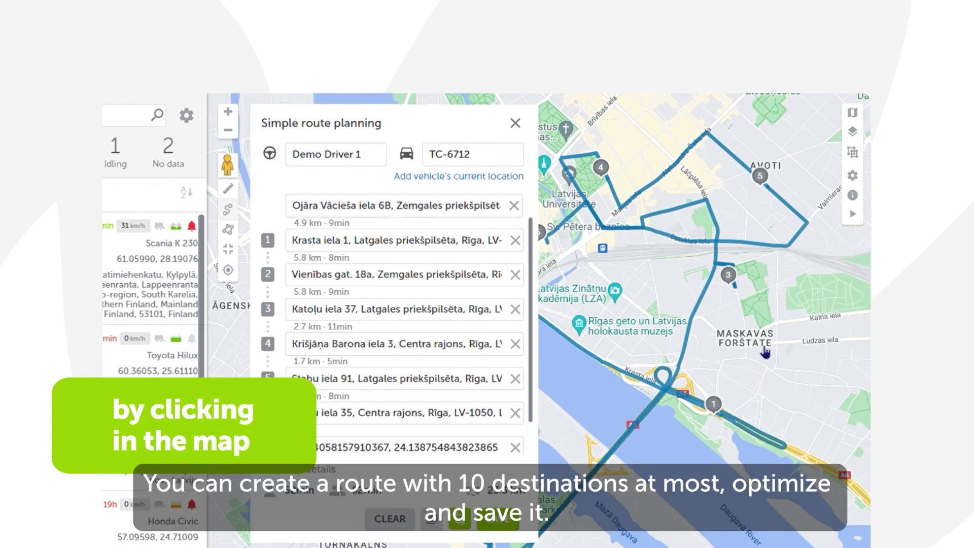
click(780, 404)
click(818, 387)
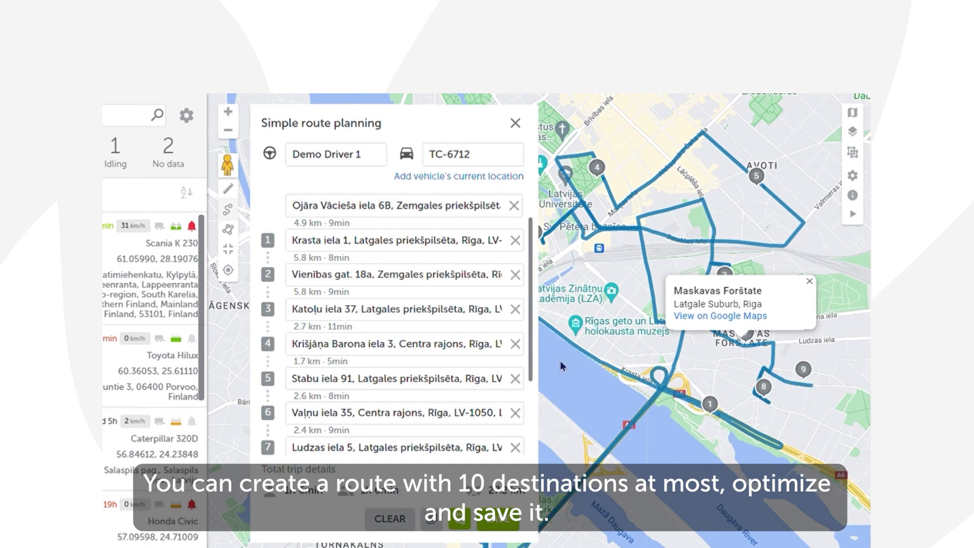
scroll(470, 369, down, 3)
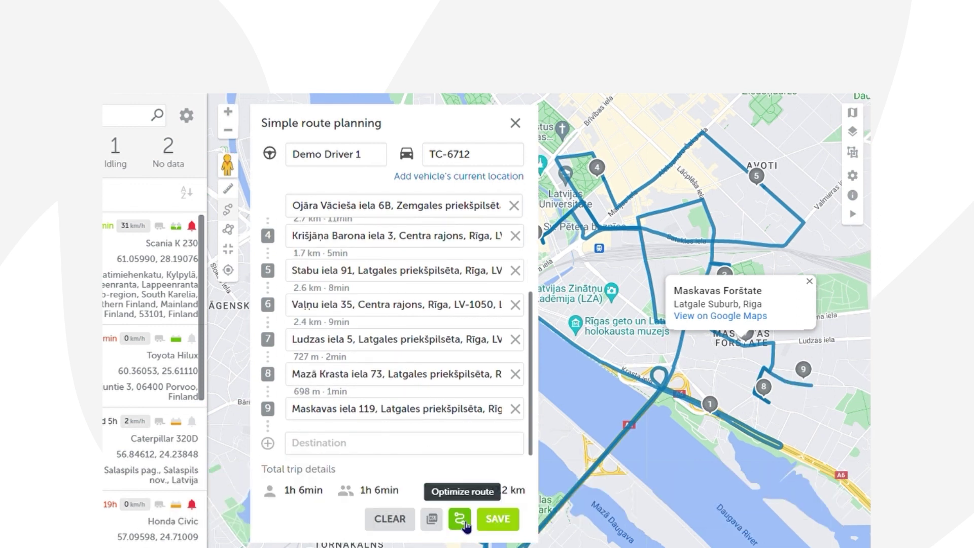
click(463, 524)
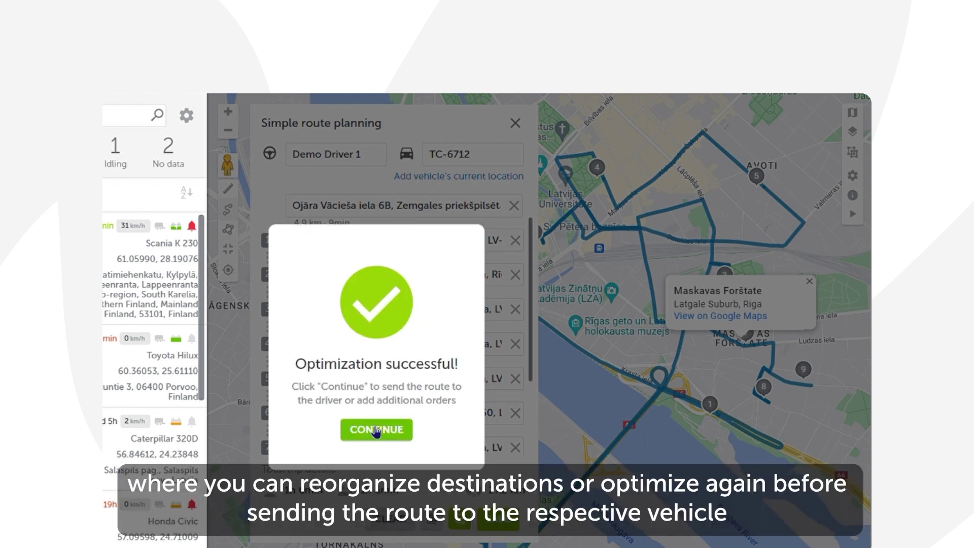
click(376, 430)
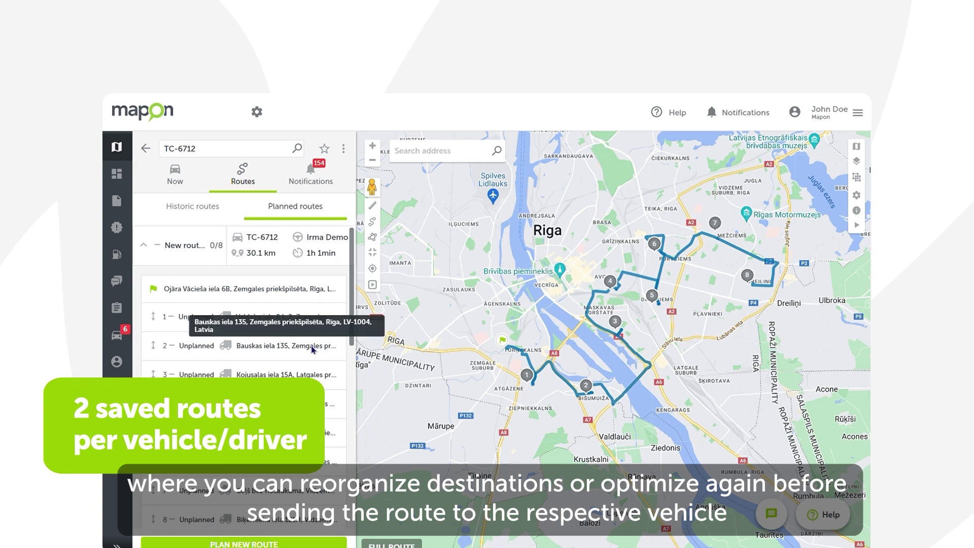
- Re-optimize the stop order of TC-6712's planned route
scroll(312, 324, down, 2)
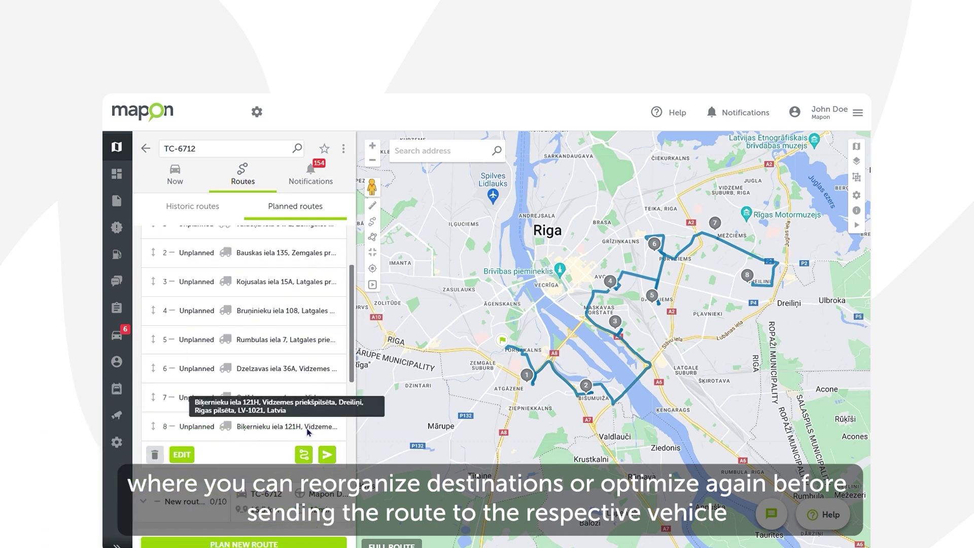
click(304, 456)
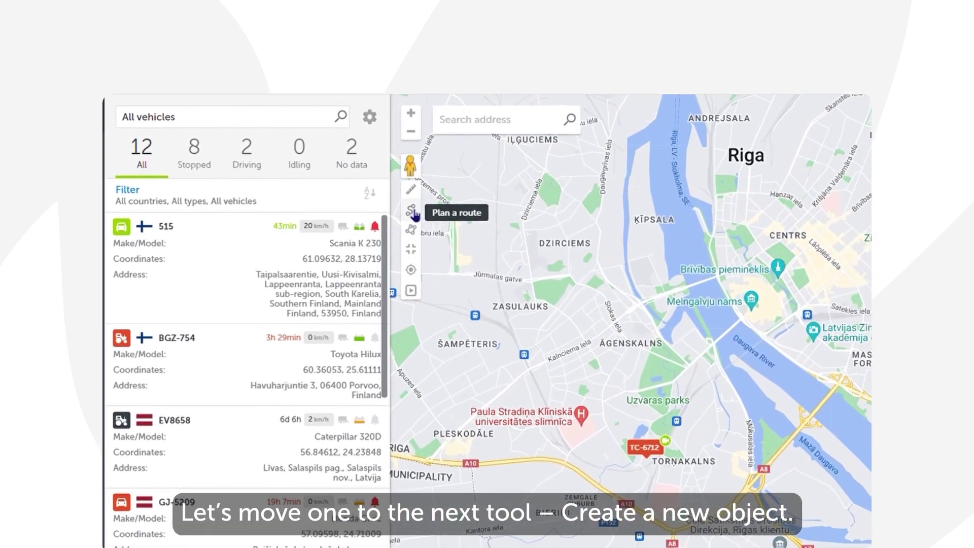
- Draw a seven-corner polygon area over Dzirciems and Āgenskalns as a new object
click(416, 231)
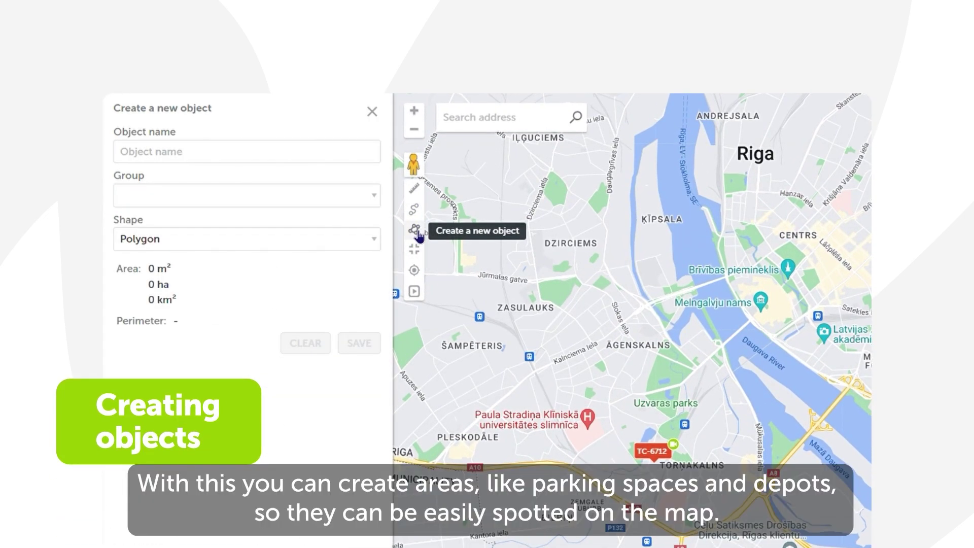
click(526, 294)
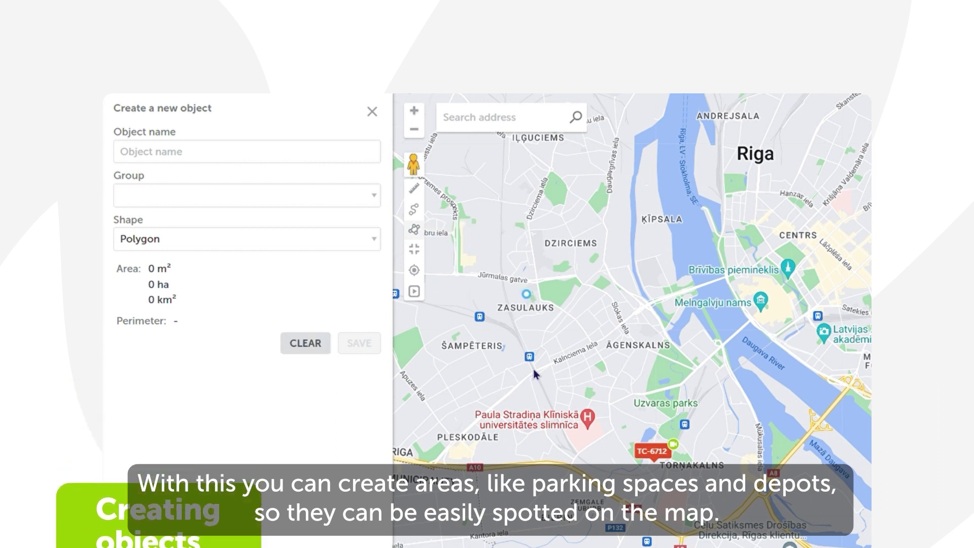
click(534, 387)
click(643, 391)
click(701, 366)
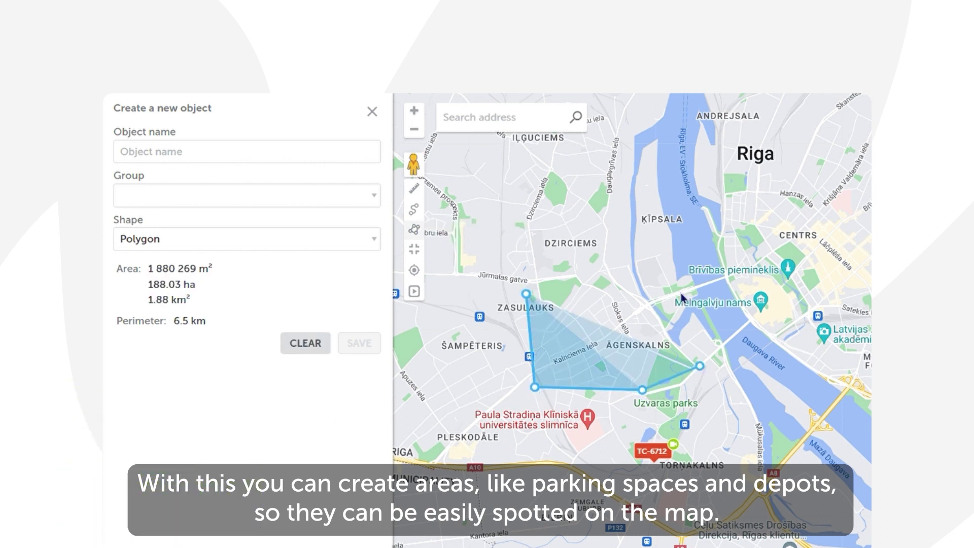
click(673, 276)
click(613, 233)
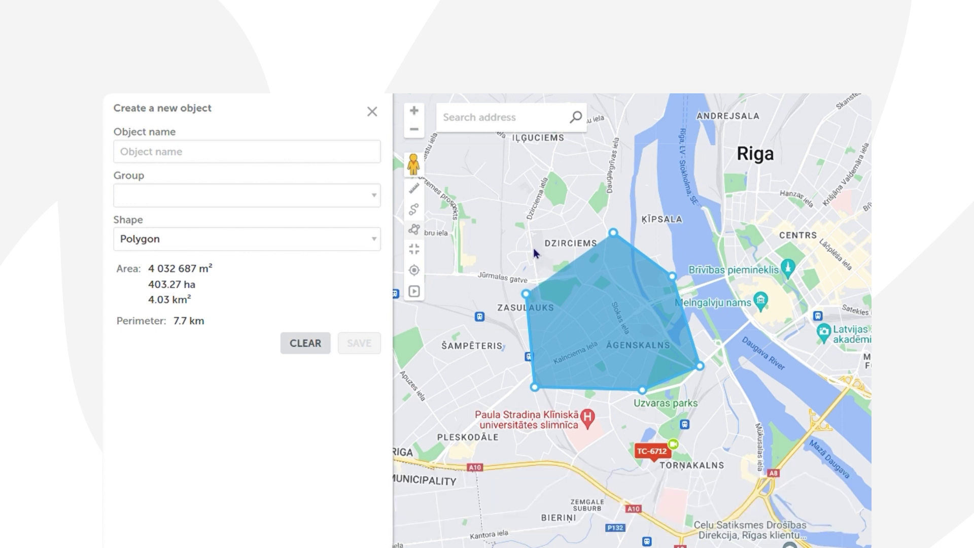
click(532, 246)
click(531, 298)
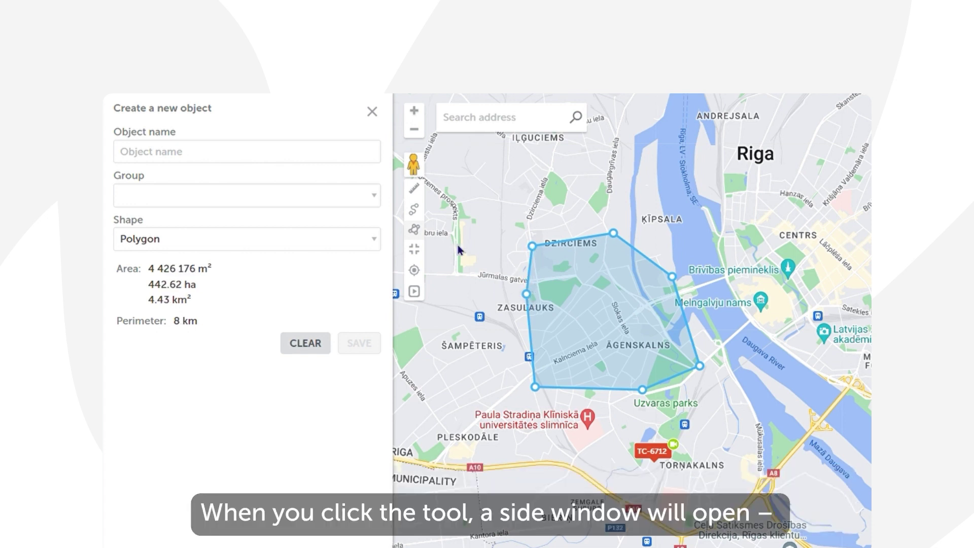
- Name the area 'zone a', put it in the Ungrouped group, and save it
text(zone a)
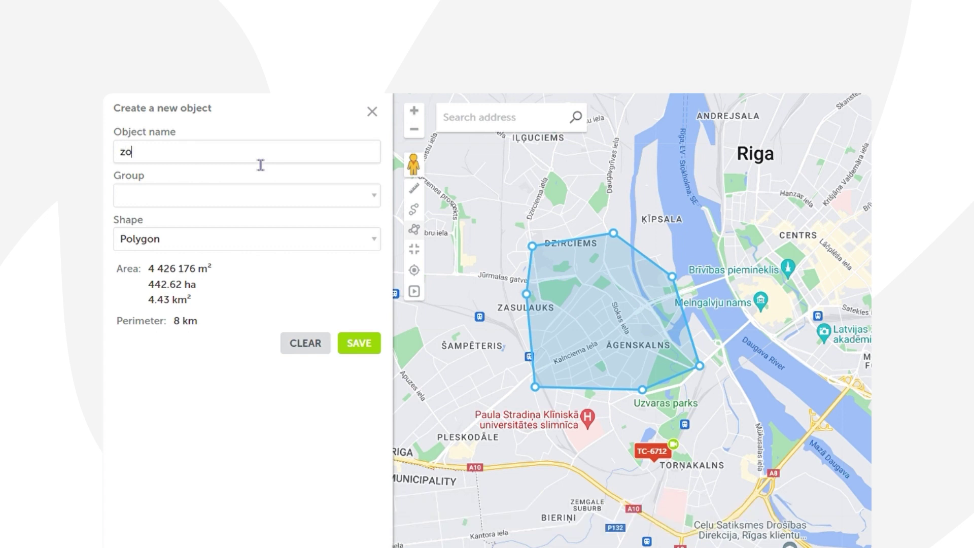
click(215, 204)
click(194, 249)
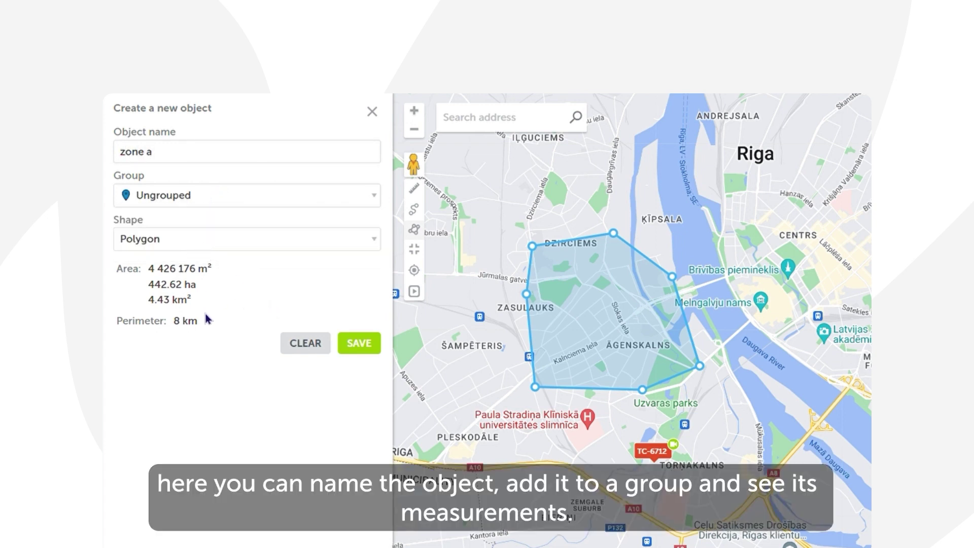
click(362, 346)
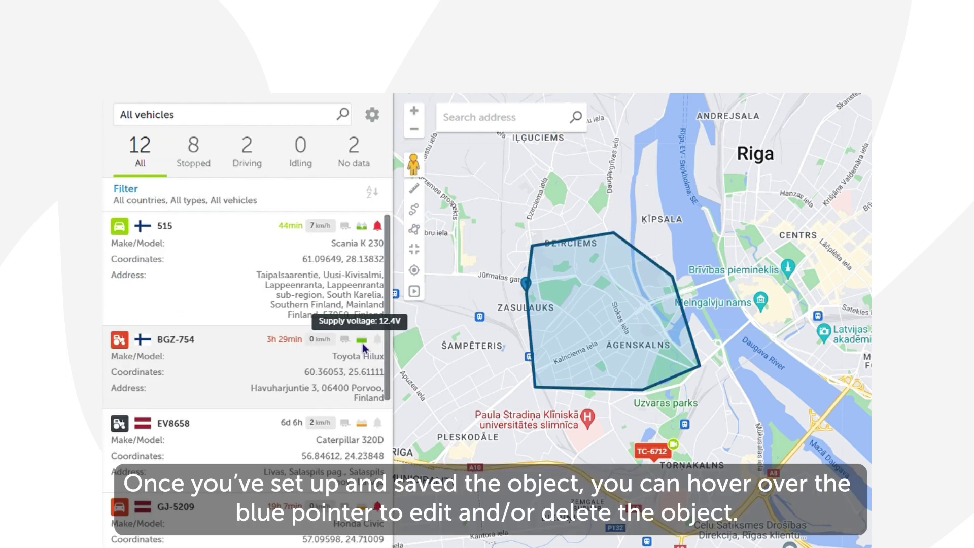
- Delete the zone a area again
mouse_move(533, 287)
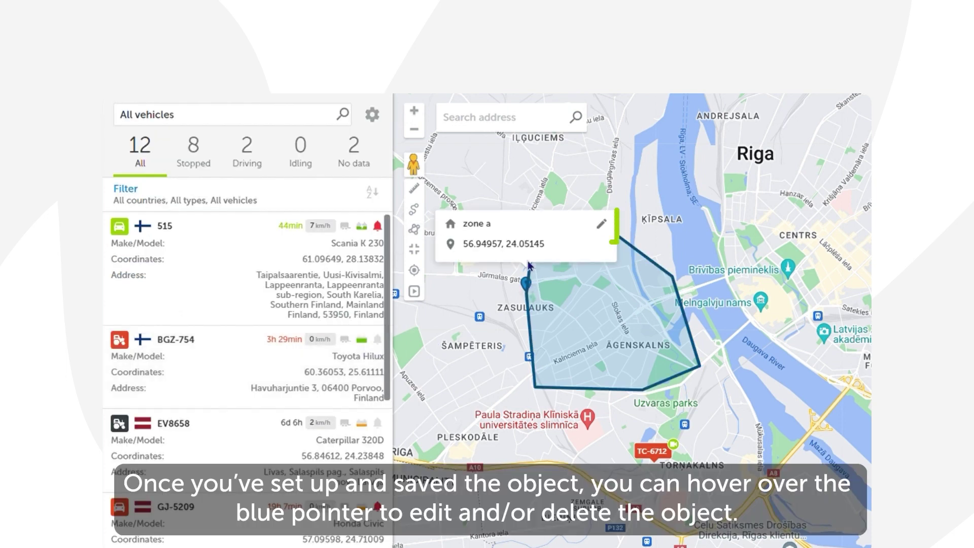
click(603, 227)
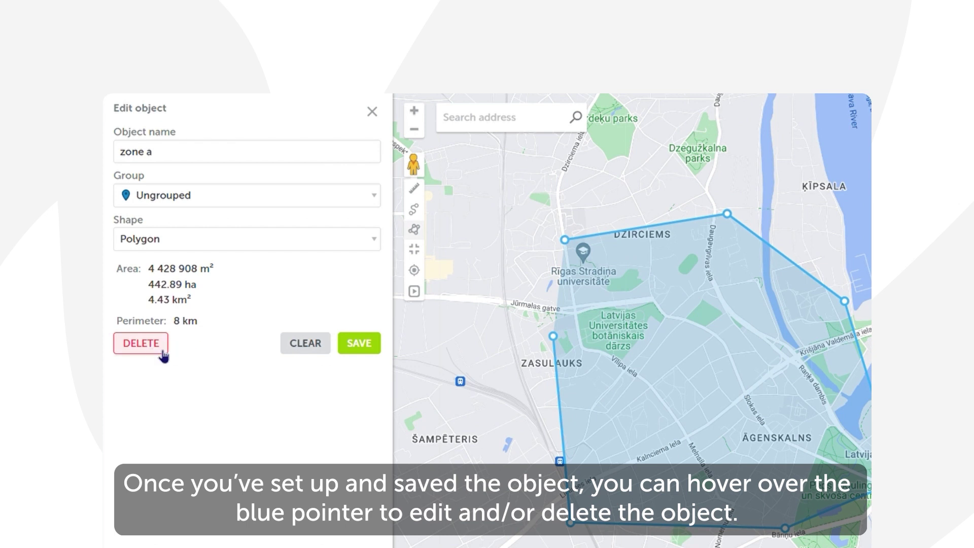
click(151, 346)
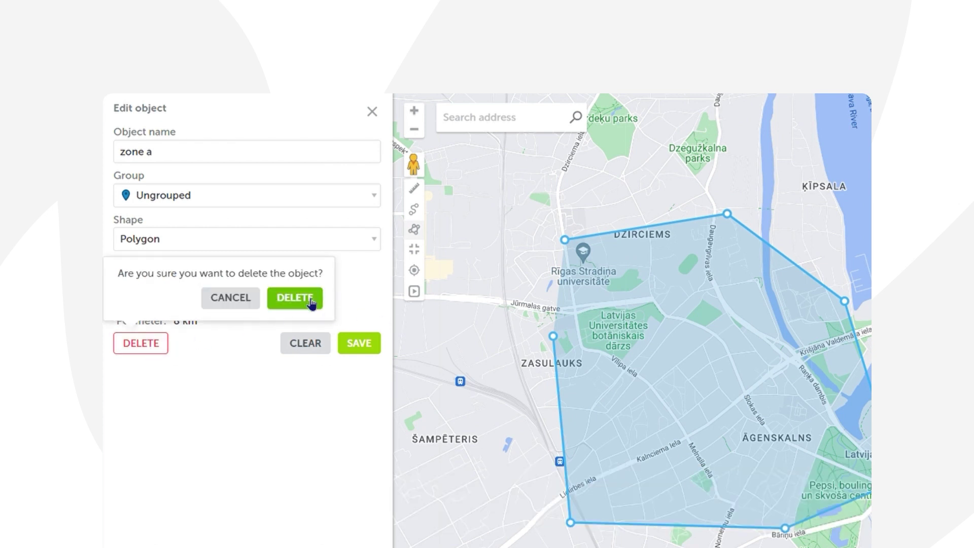
click(310, 298)
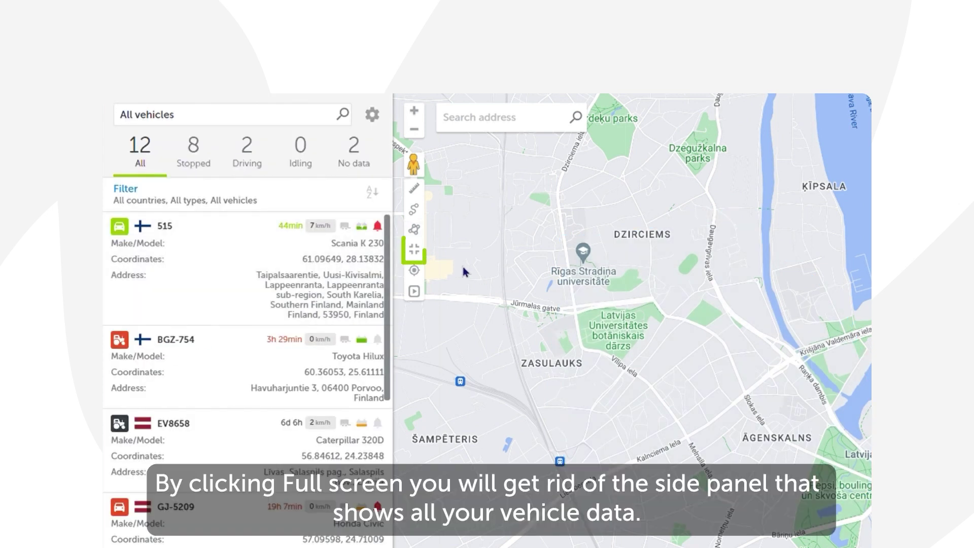
click(415, 250)
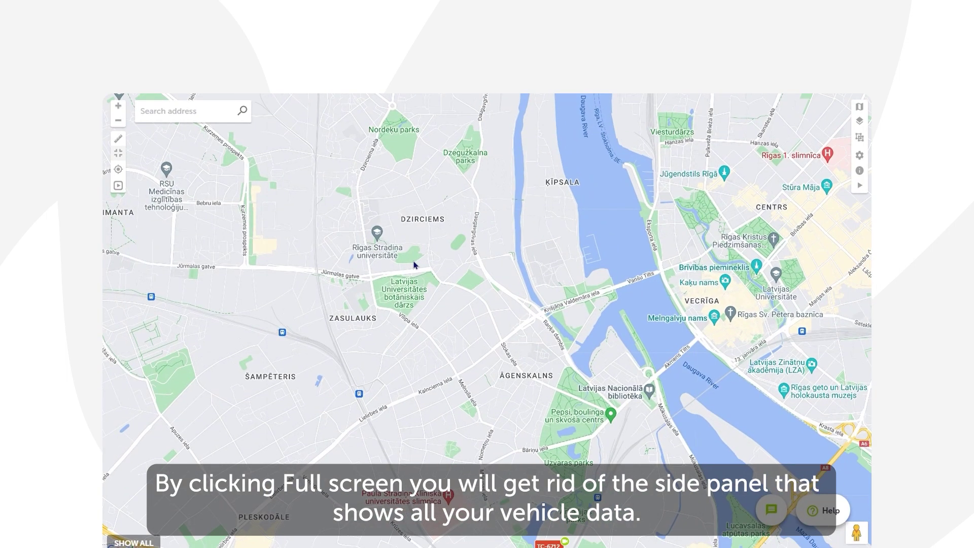
drag(226, 353, 409, 435)
scroll(409, 434, down, 1)
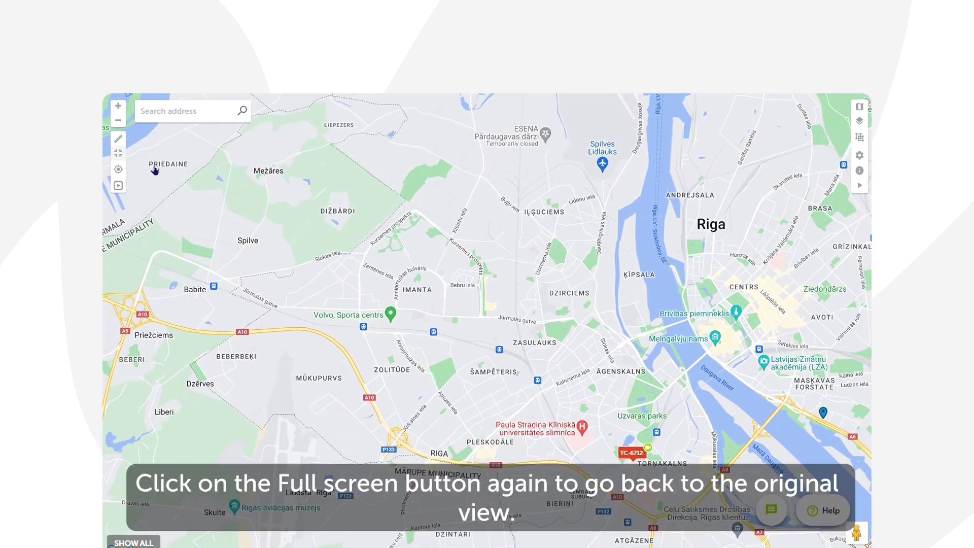
click(119, 154)
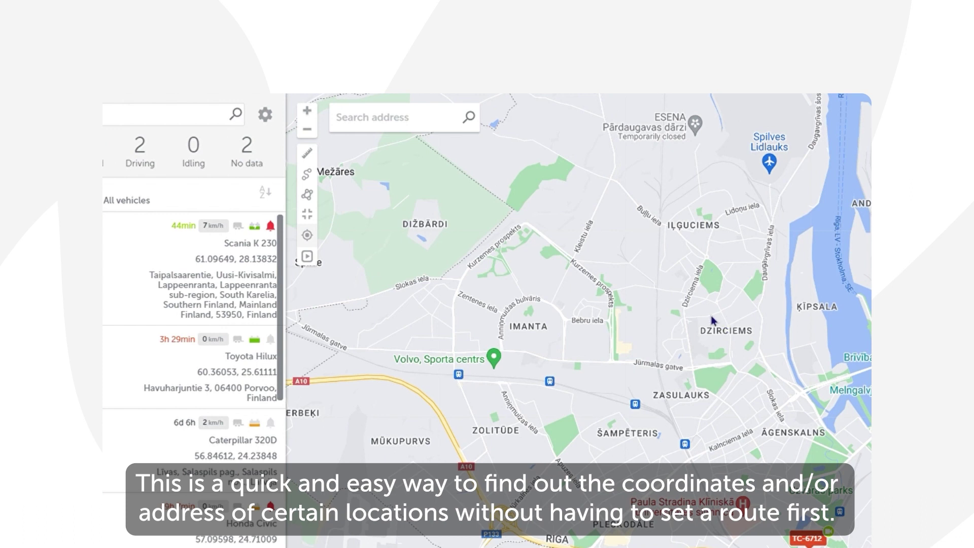
click(723, 318)
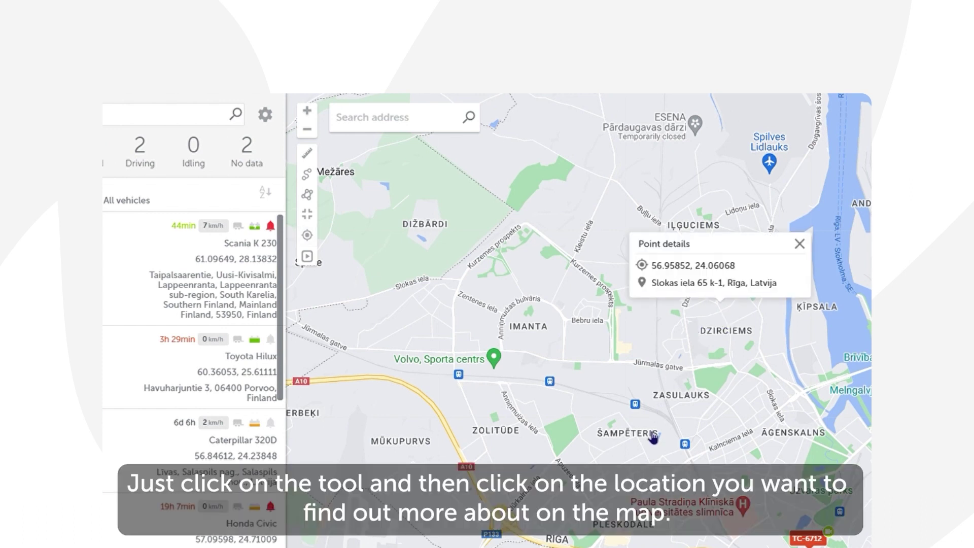
click(800, 244)
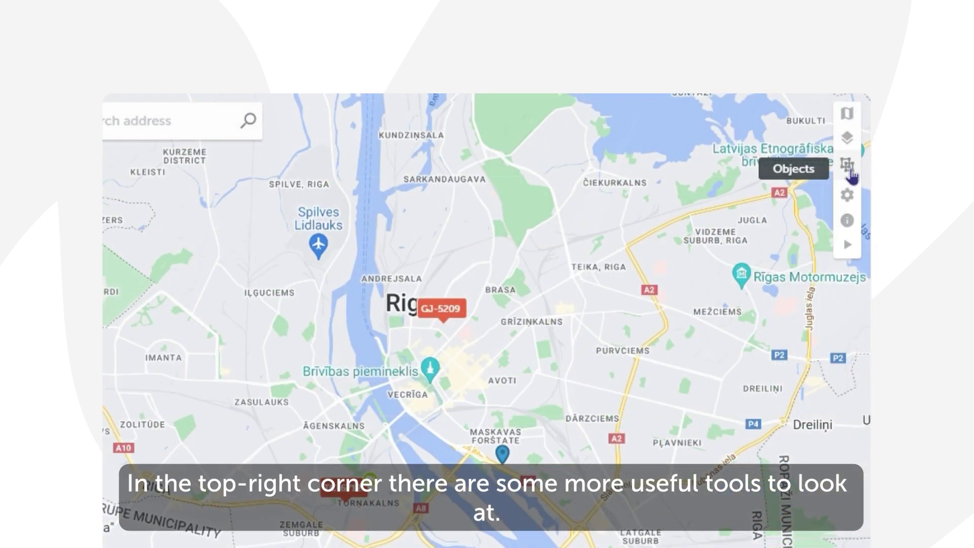
- Toggle the Traffic layer on and off, leaving every map layer off, and show the Objects group list
click(852, 121)
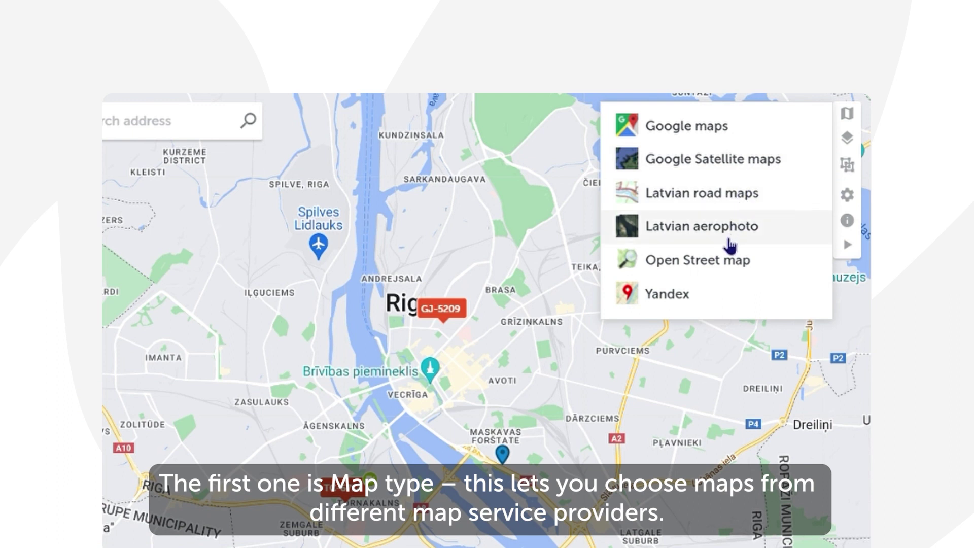
click(855, 146)
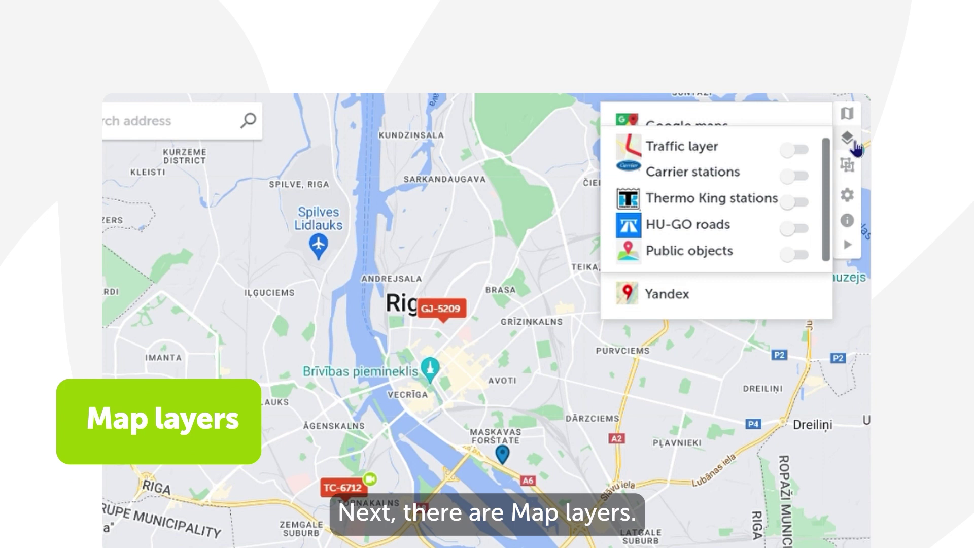
click(848, 114)
click(848, 138)
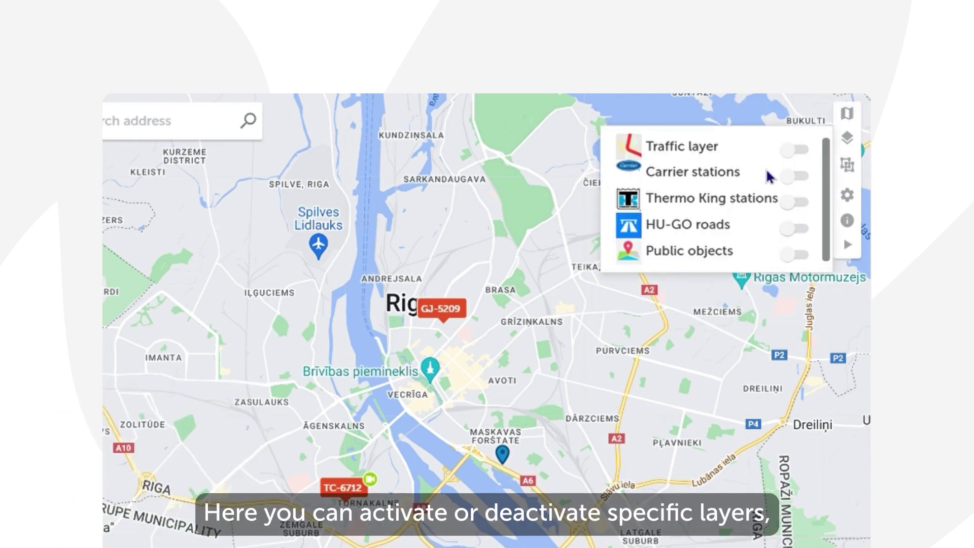
click(799, 152)
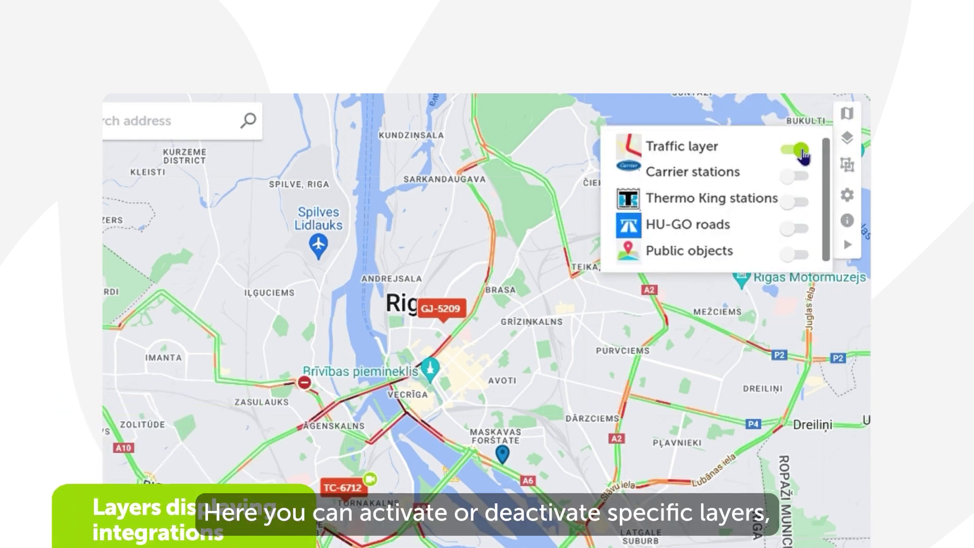
click(800, 152)
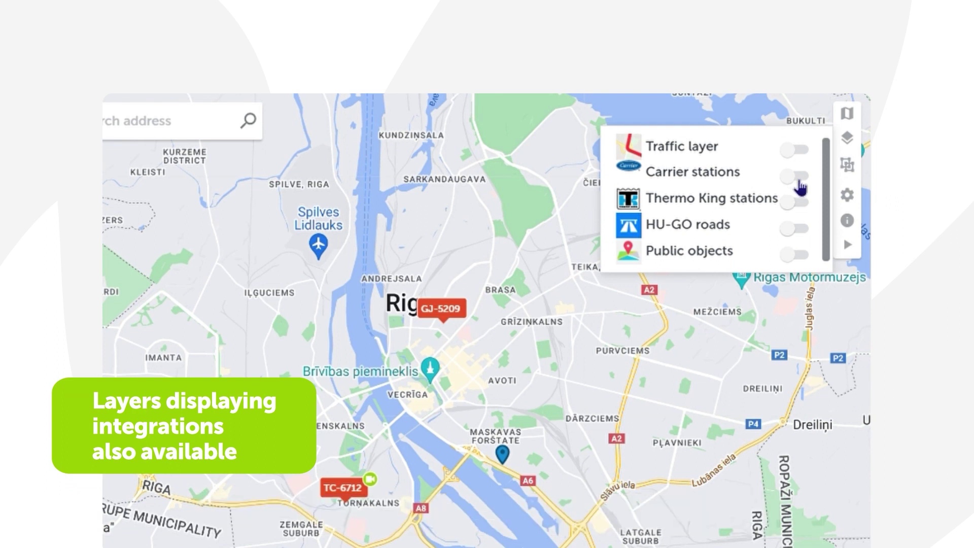
click(800, 255)
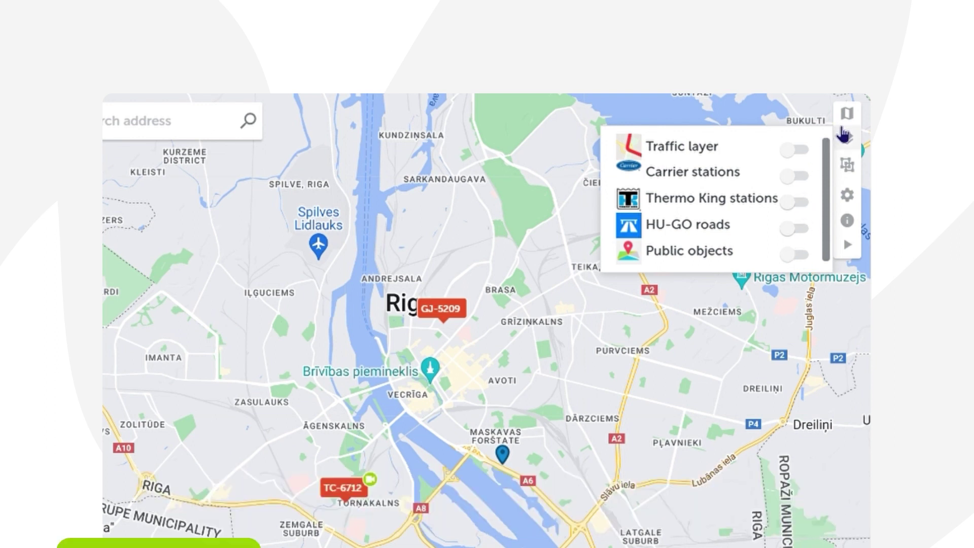
click(852, 142)
click(855, 171)
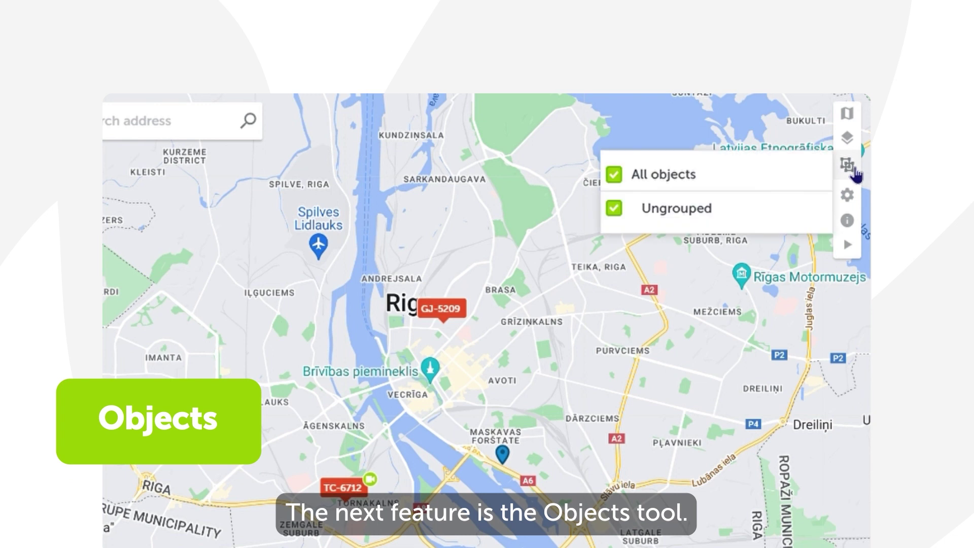
- Zoom out south of Riga and switch All objects and Ungrouped visibility off and back on
scroll(614, 337, down, 3)
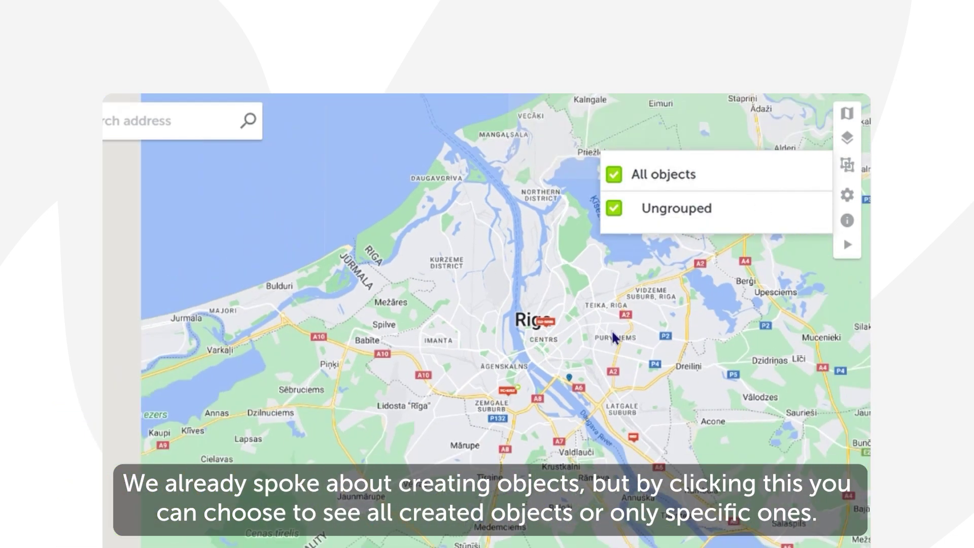
drag(689, 459, 559, 359)
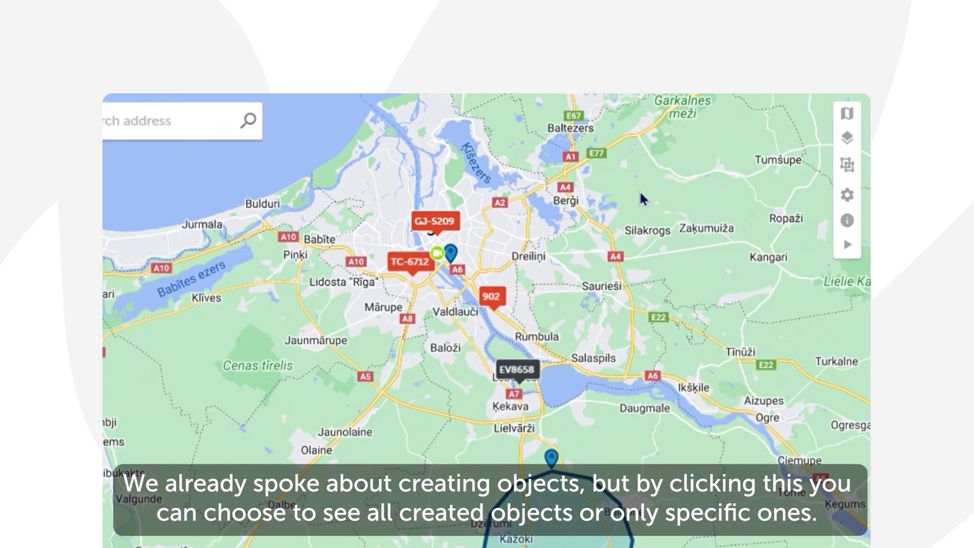
click(849, 172)
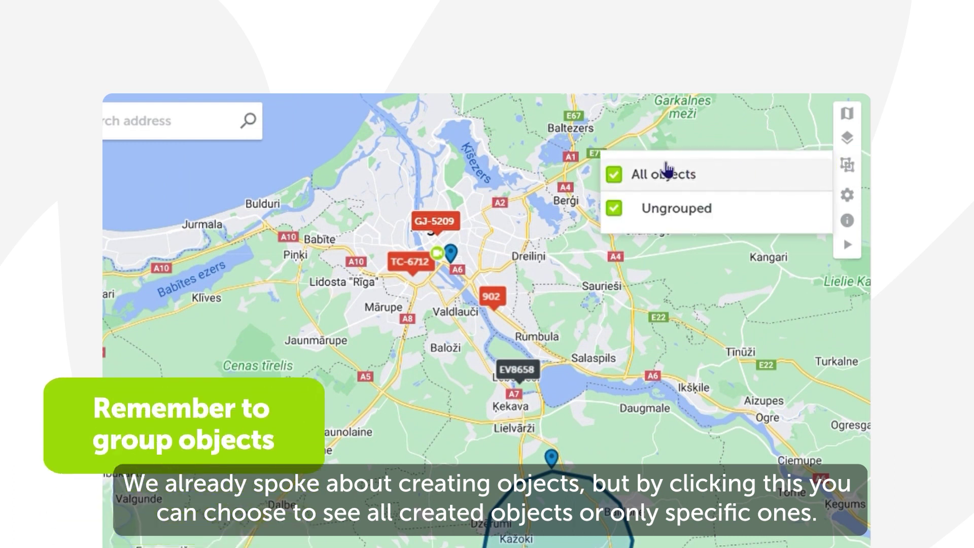
click(620, 179)
click(616, 177)
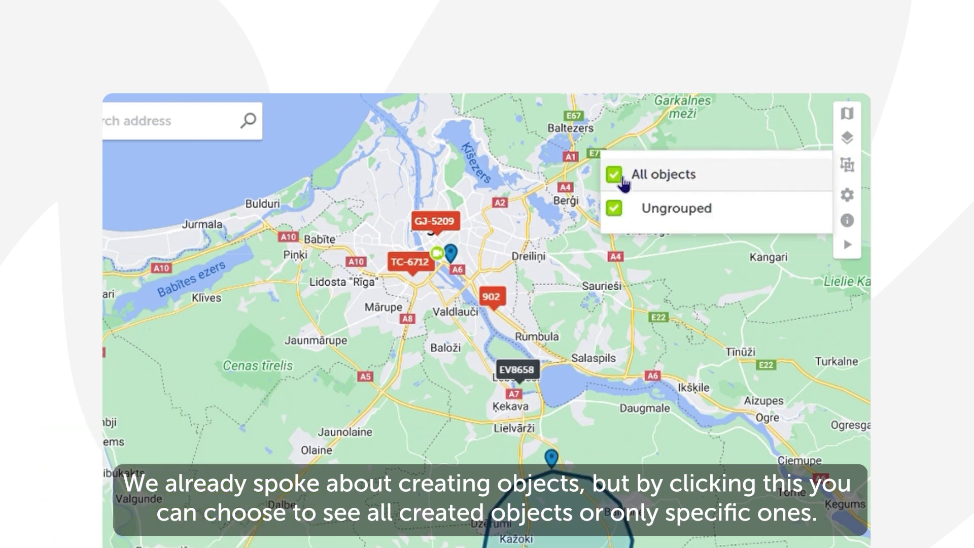
click(619, 206)
click(619, 206)
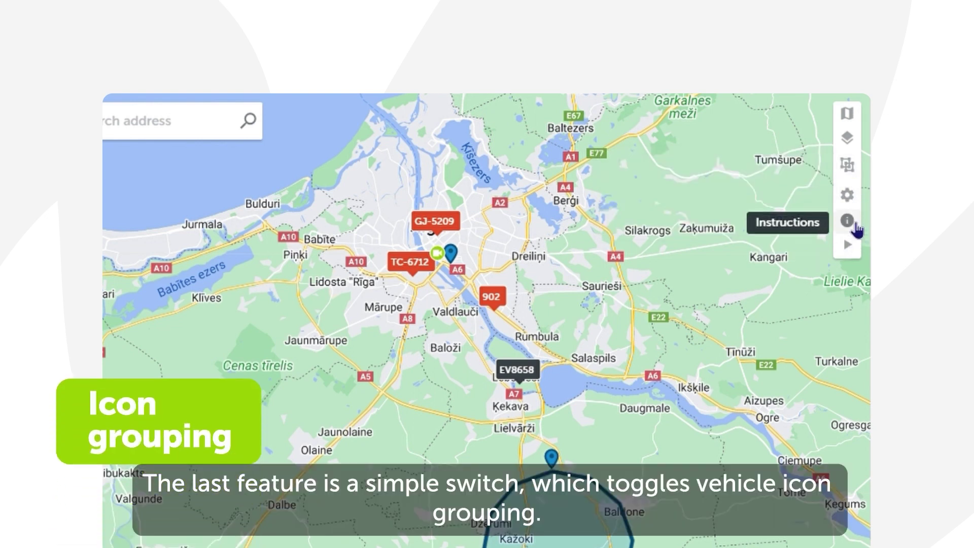
click(857, 197)
click(808, 206)
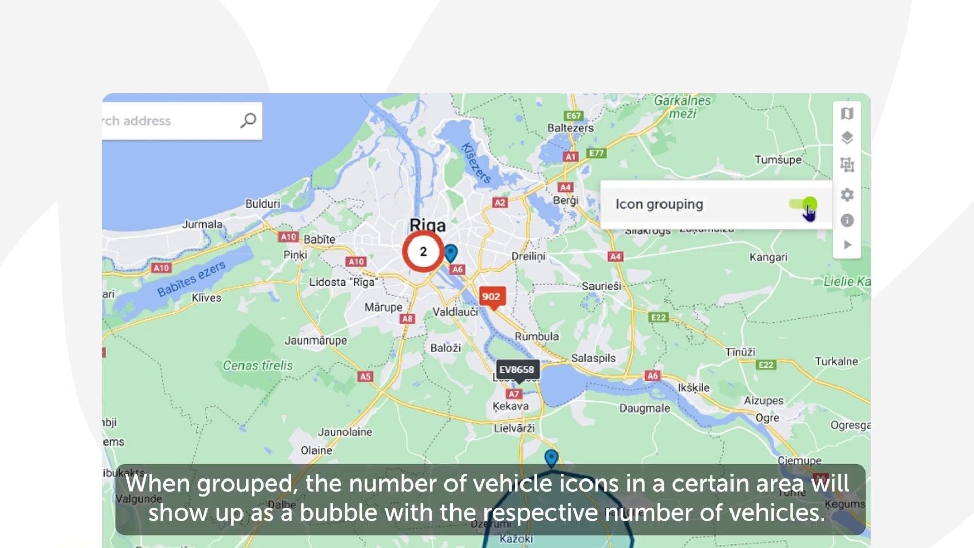
click(807, 206)
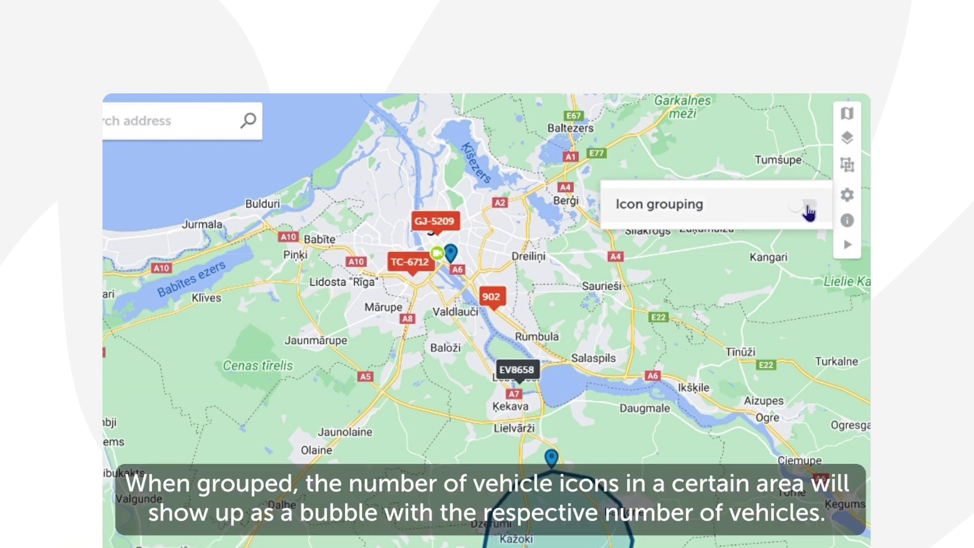
click(807, 206)
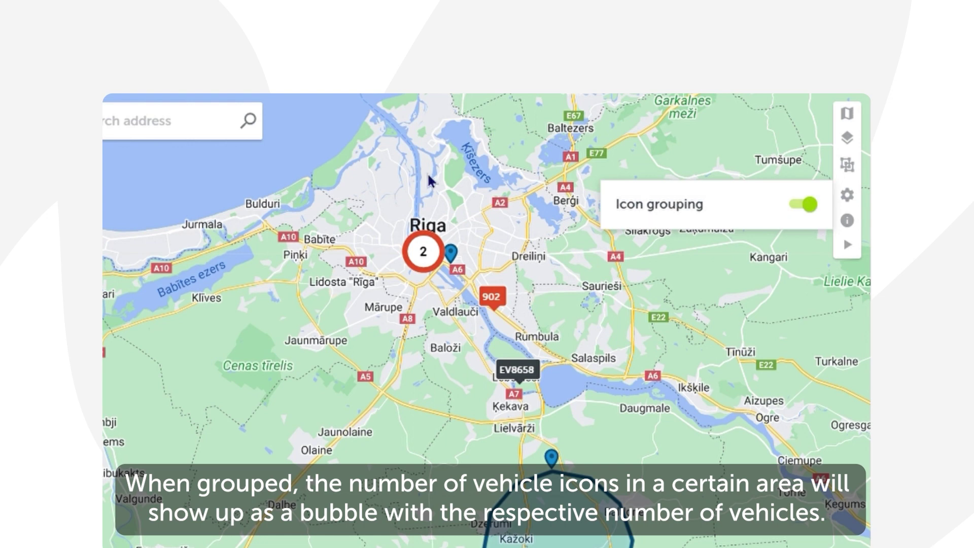
click(431, 251)
scroll(497, 319, down, 3)
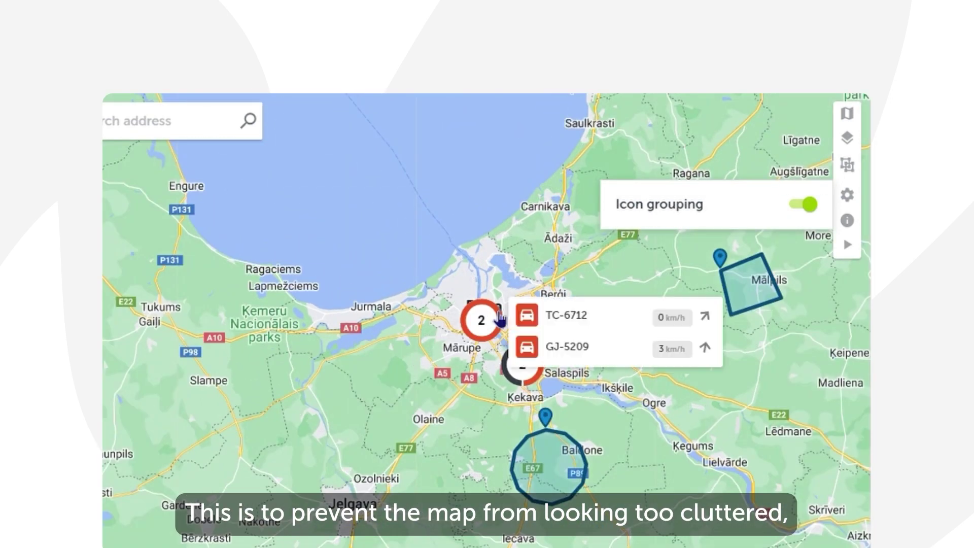
mouse_move(528, 374)
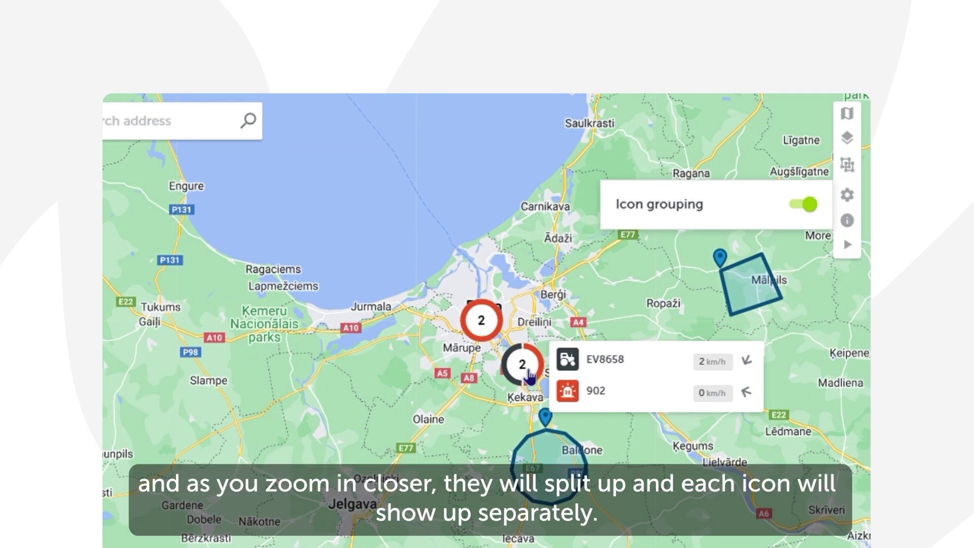
scroll(460, 363, up, 3)
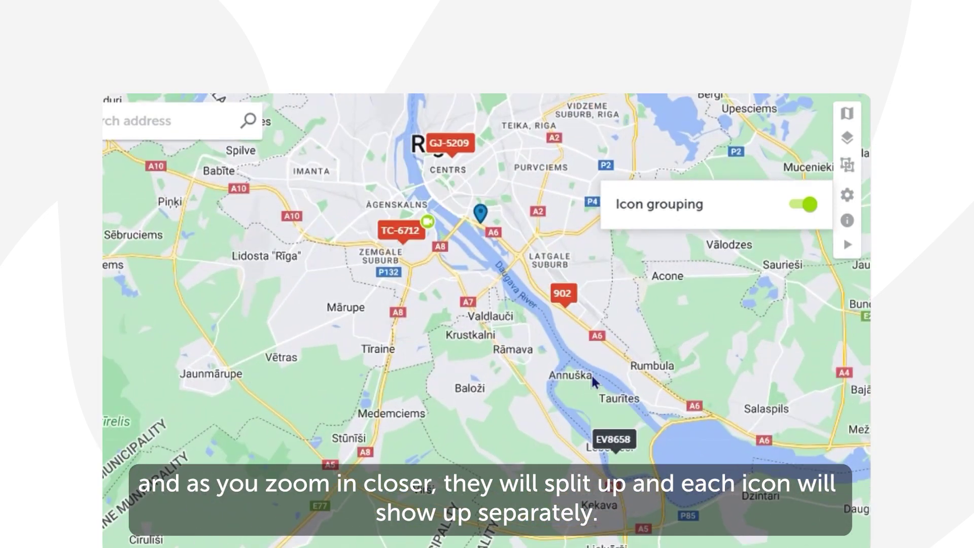
scroll(498, 263, up, 2)
scroll(499, 263, down, 2)
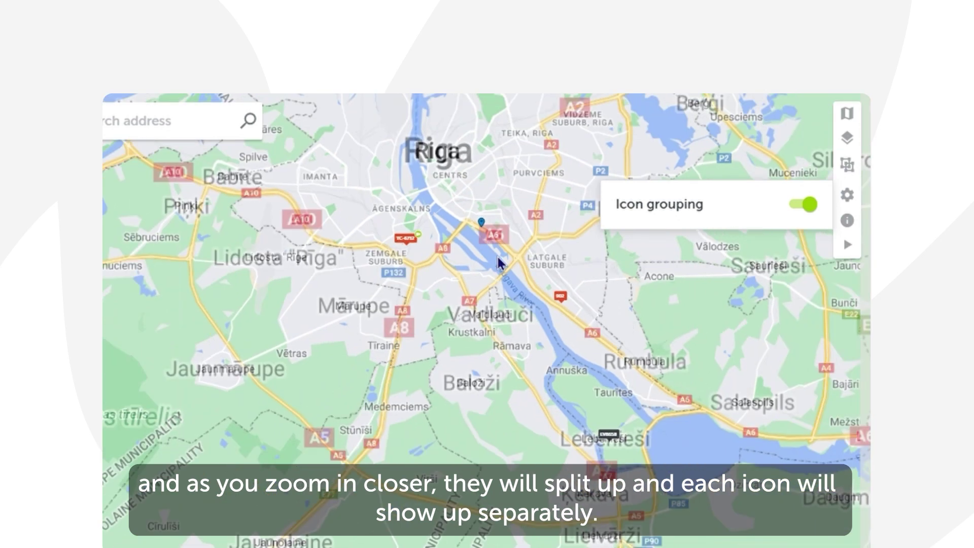
scroll(497, 264, down, 2)
click(805, 205)
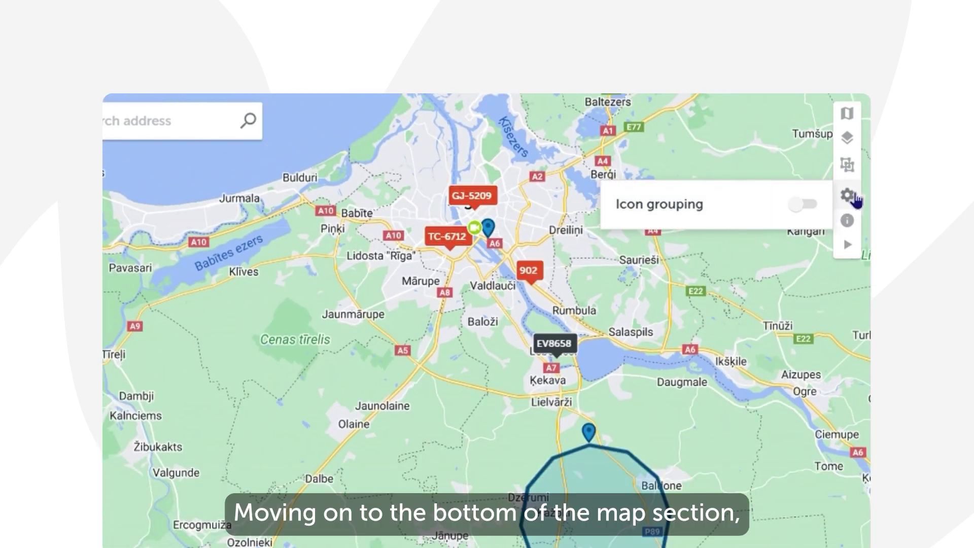
- Close the Icon grouping popup and zoom the map out to every vehicle across Europe
click(854, 197)
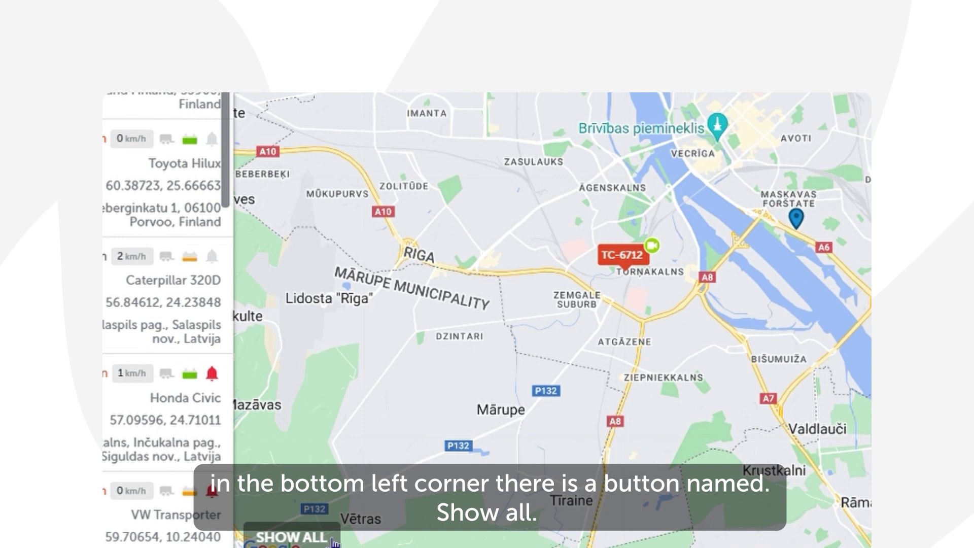
click(292, 536)
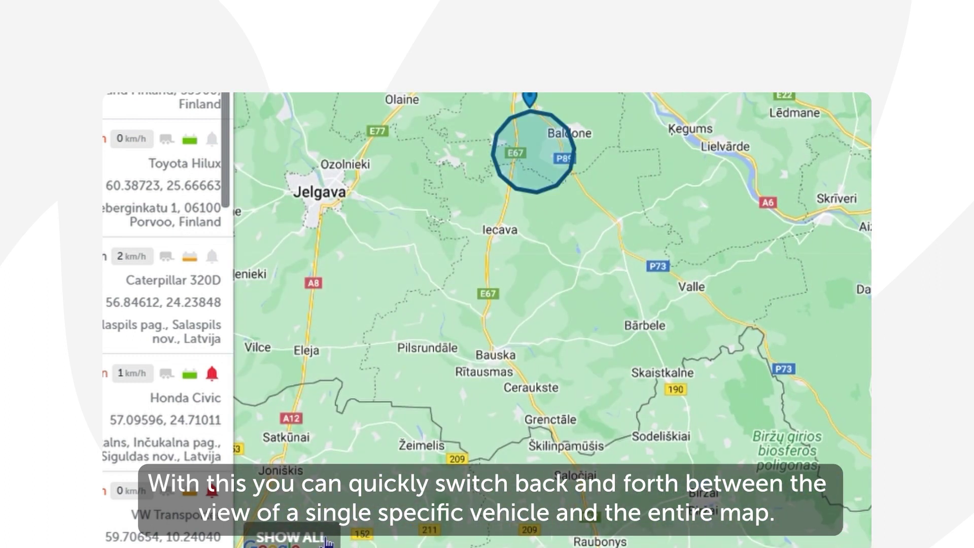
click(327, 539)
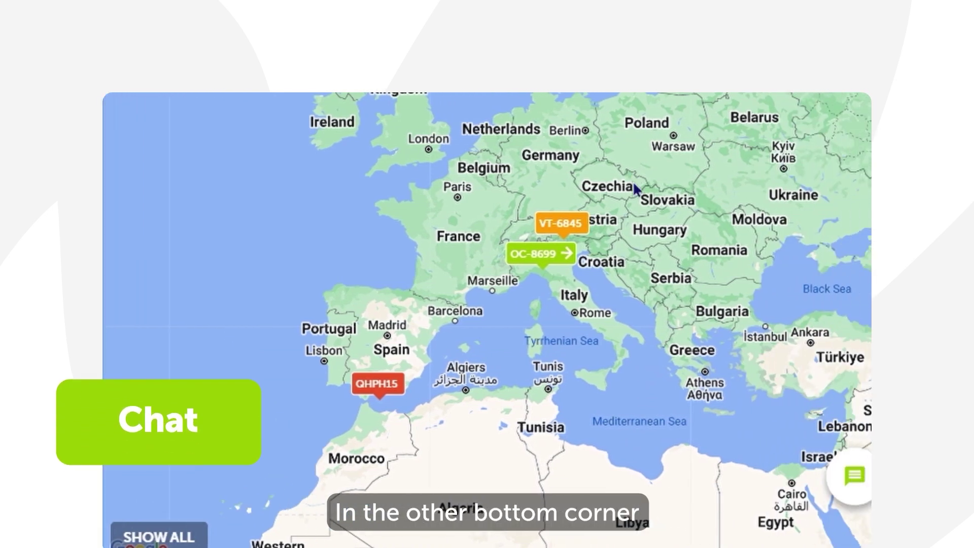
click(855, 476)
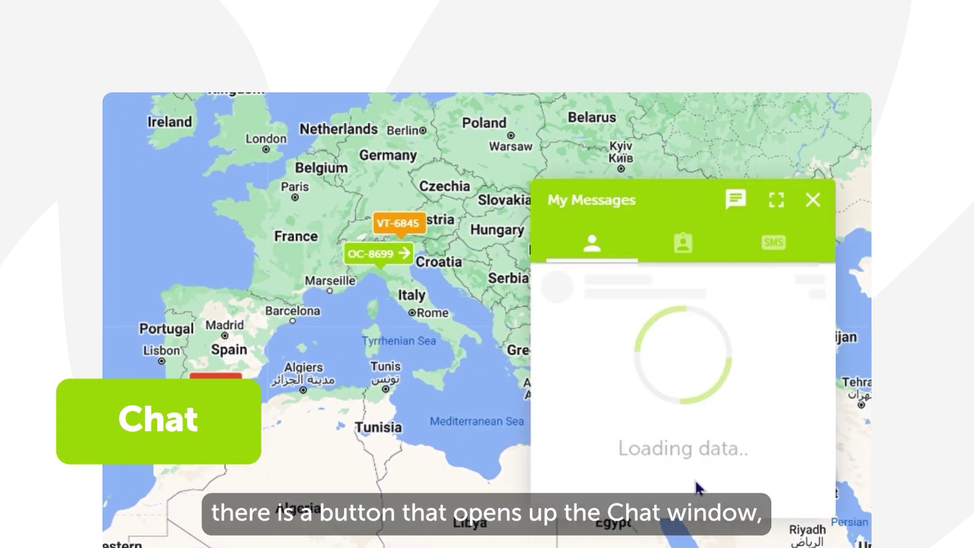
click(694, 249)
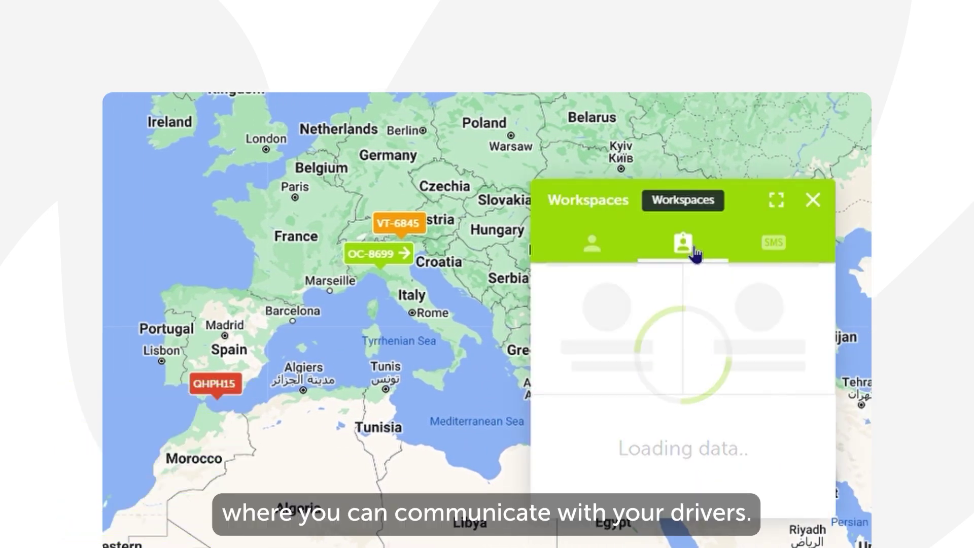
click(772, 254)
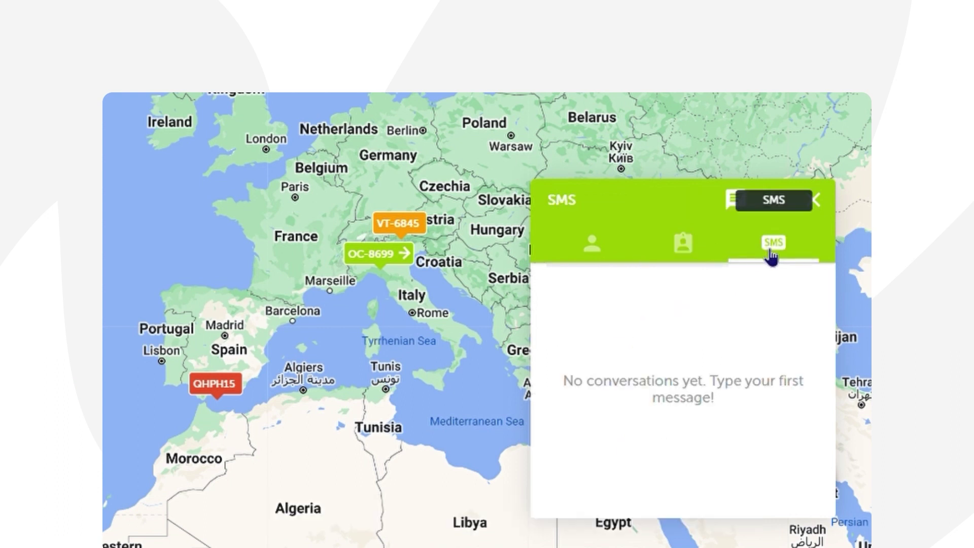
click(597, 256)
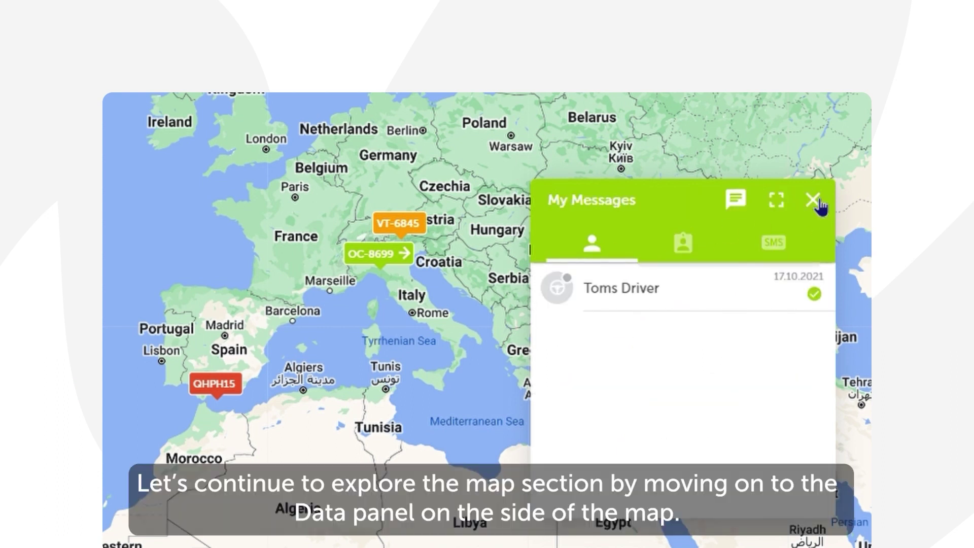
click(813, 200)
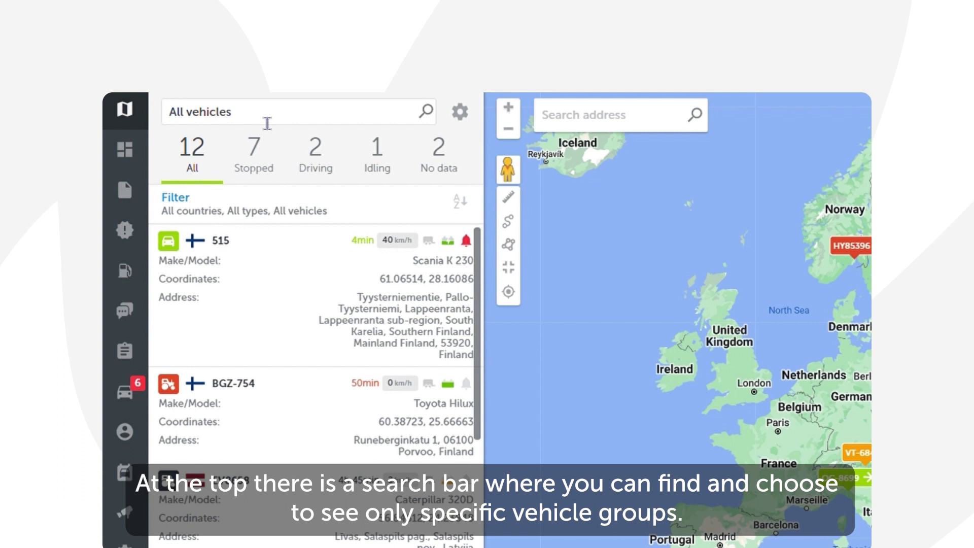
- From the All vehicles group, star BGZ-754 to add it to Favorites
click(267, 123)
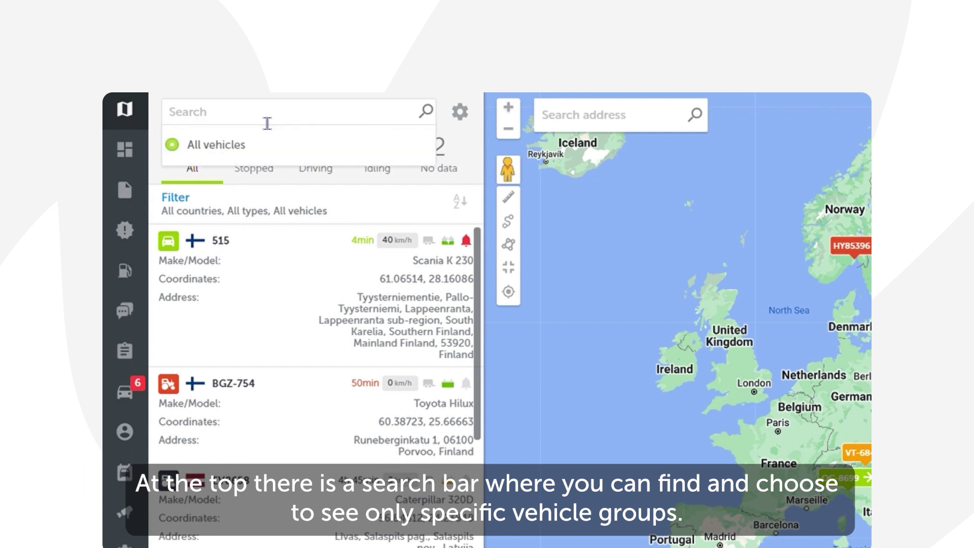
click(251, 153)
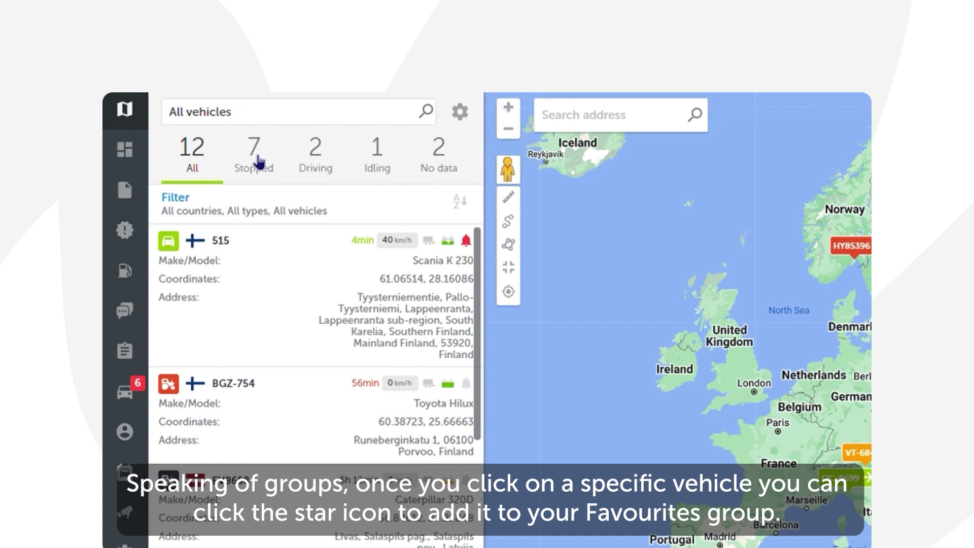
click(281, 426)
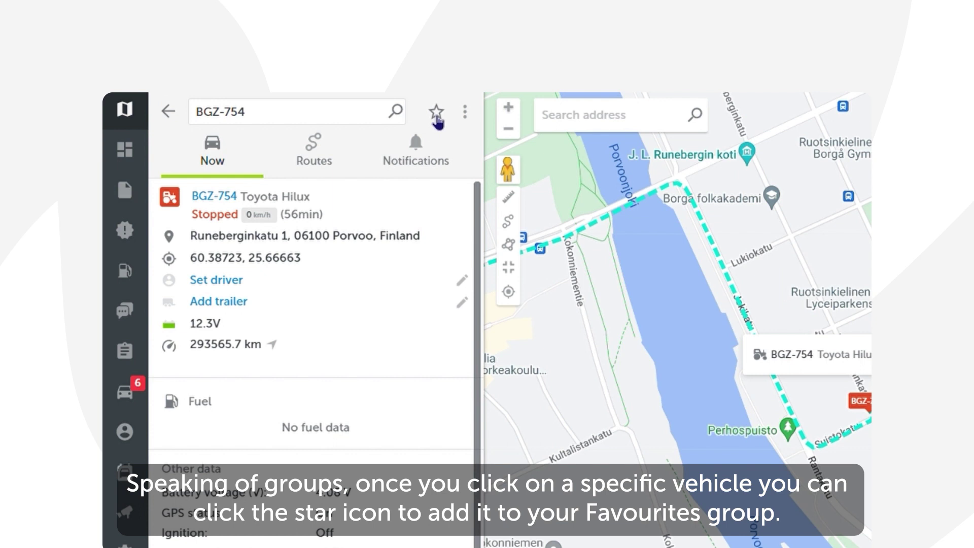
click(436, 116)
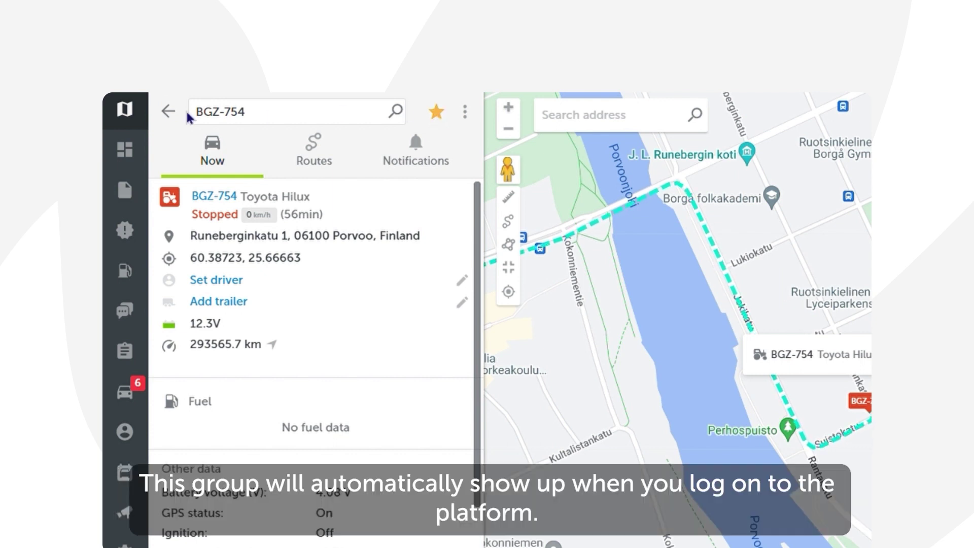
- Go back, reload the Map, and clear the Favorite group filter to list all vehicles
click(167, 112)
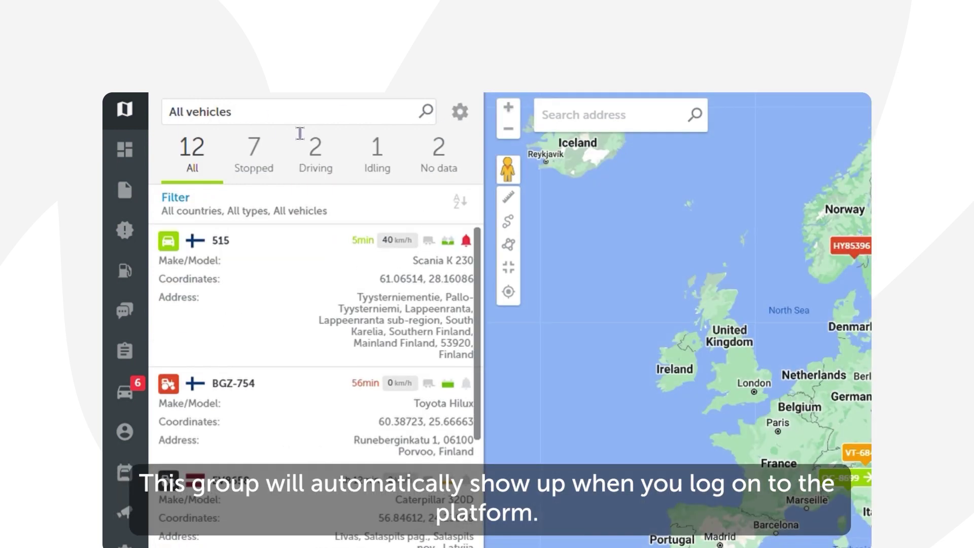
click(124, 109)
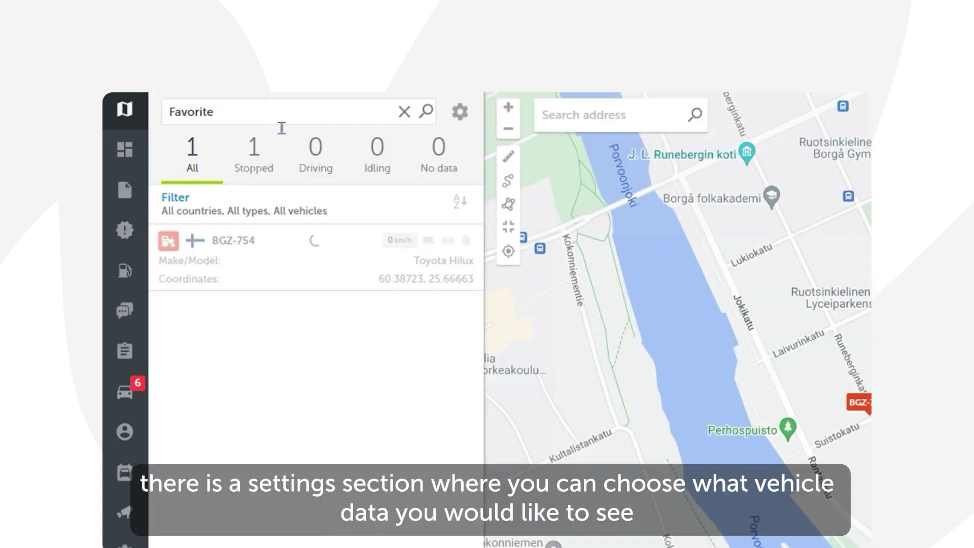
click(405, 112)
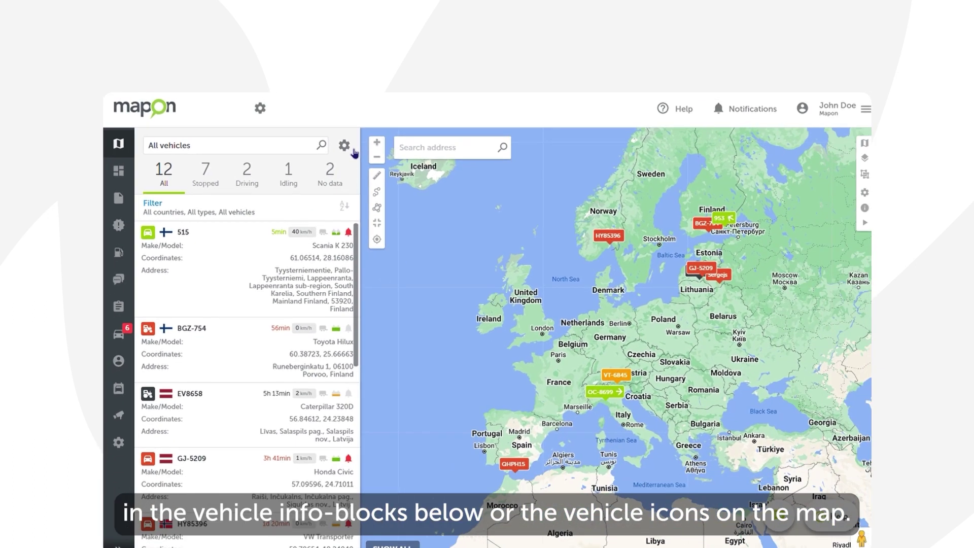
click(460, 111)
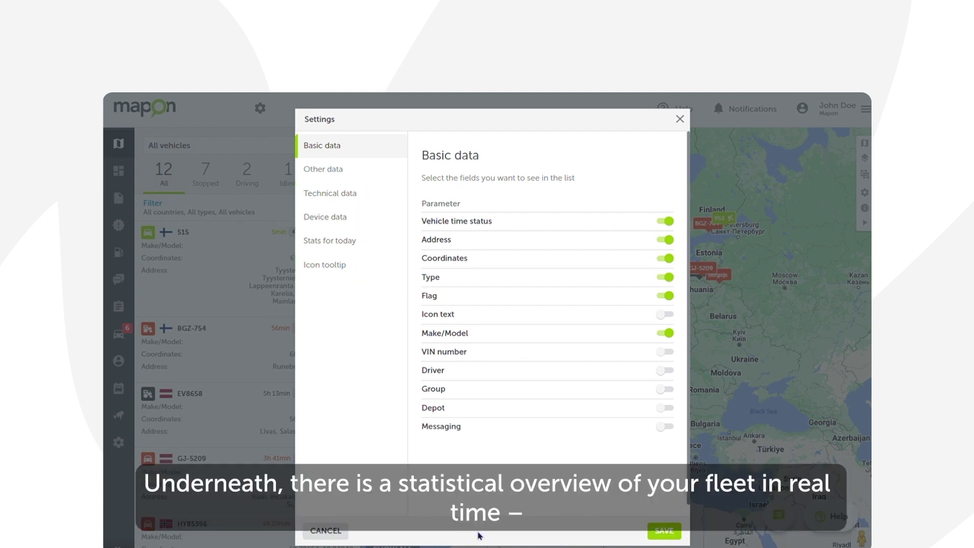
- Cancel the Basic data Settings dialog, leaving the list fields unchanged
click(330, 531)
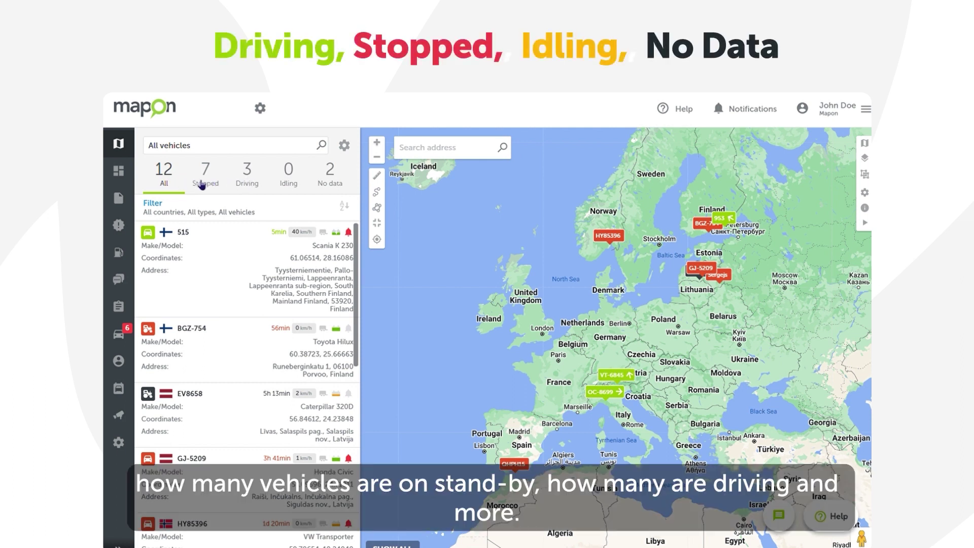
- Check the No data tab and Country filter, keeping All, then sort the list Z–A
click(330, 178)
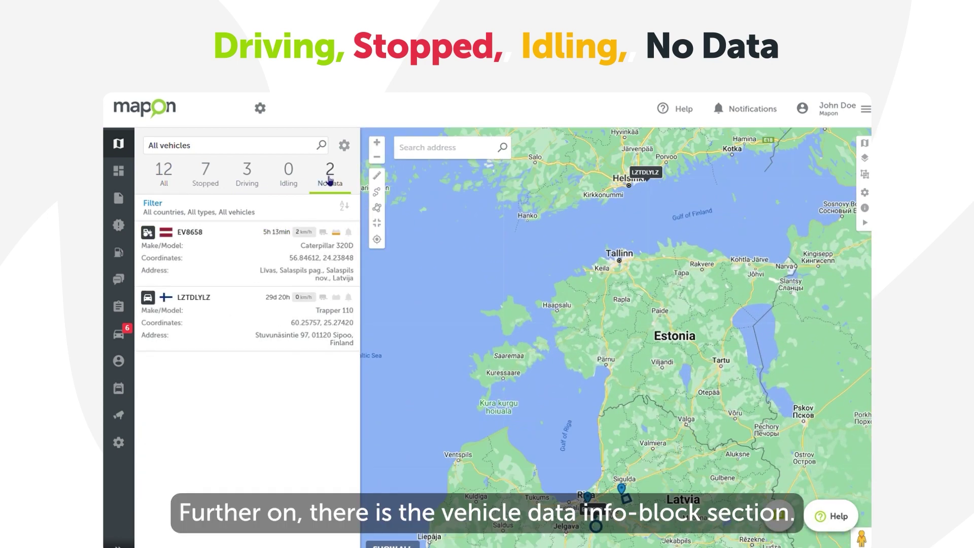
click(172, 180)
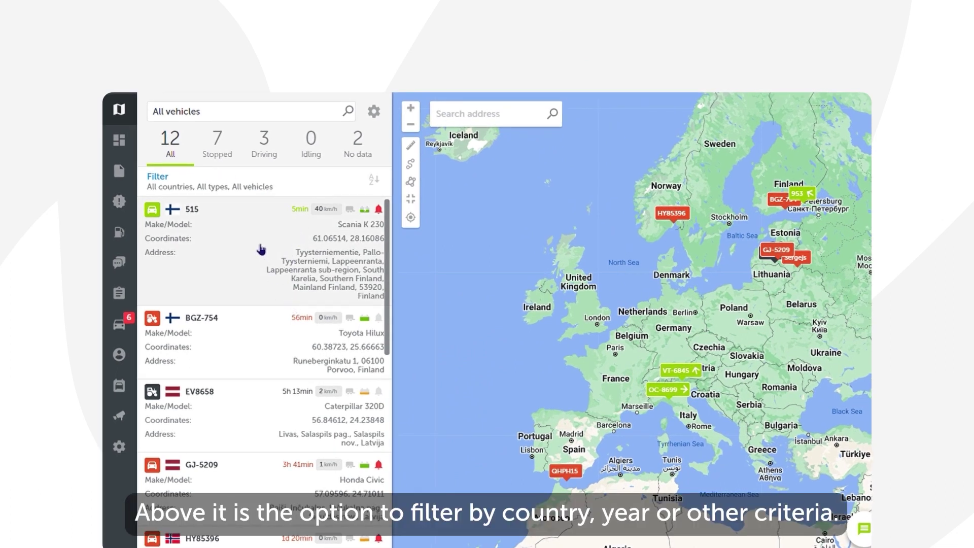
click(157, 181)
click(221, 223)
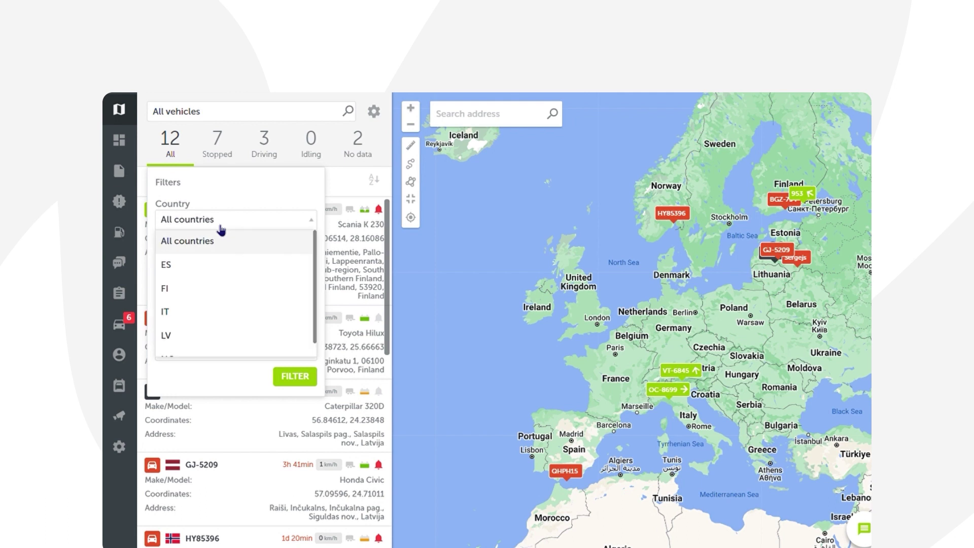
click(221, 226)
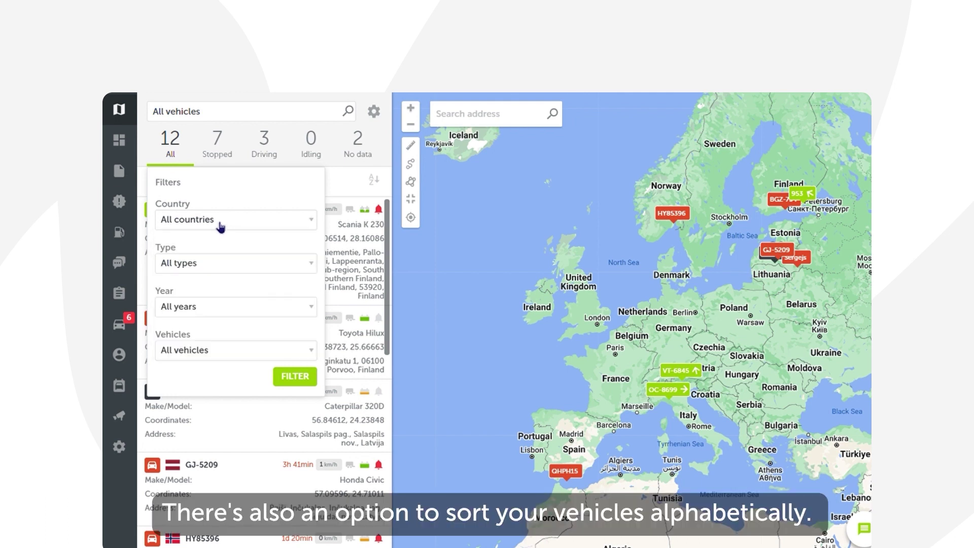
click(373, 183)
click(376, 182)
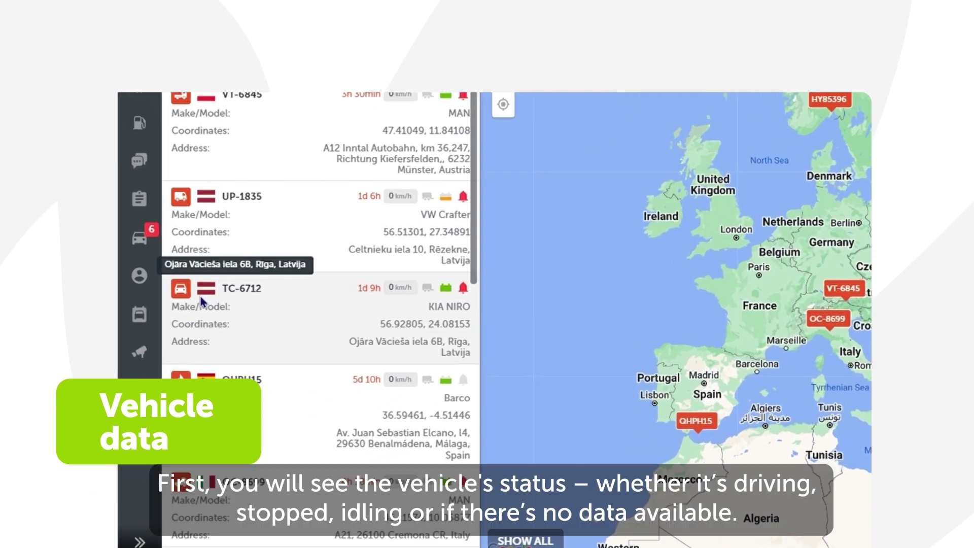
mouse_move(185, 292)
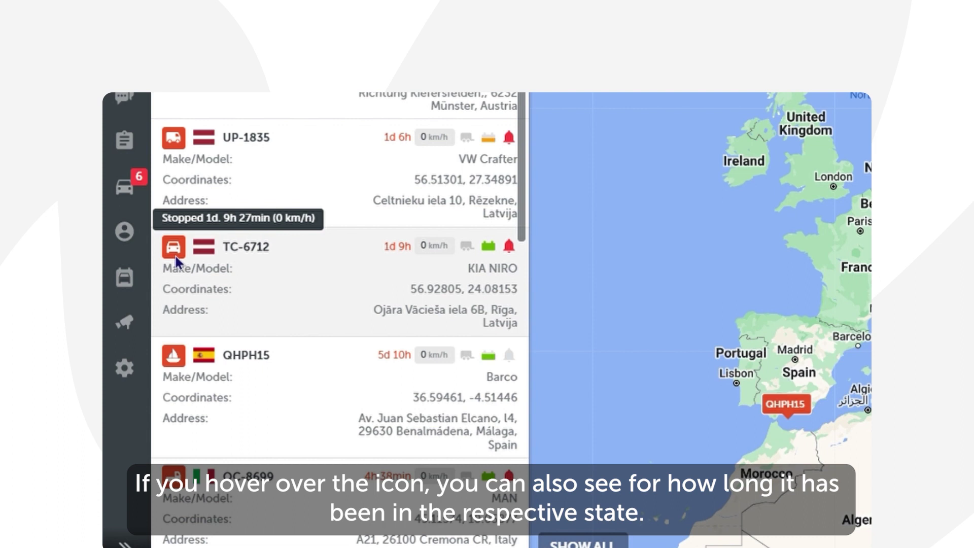
mouse_move(208, 254)
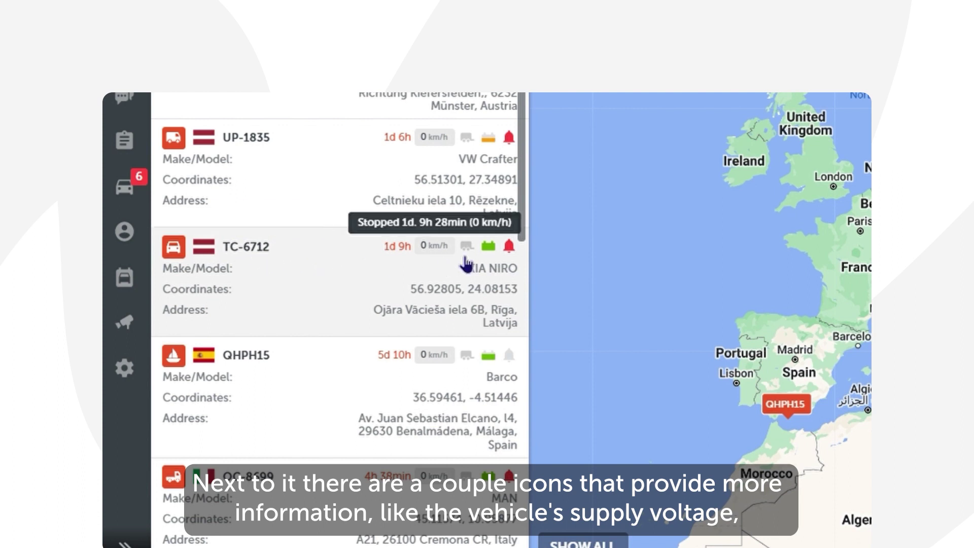
mouse_move(484, 256)
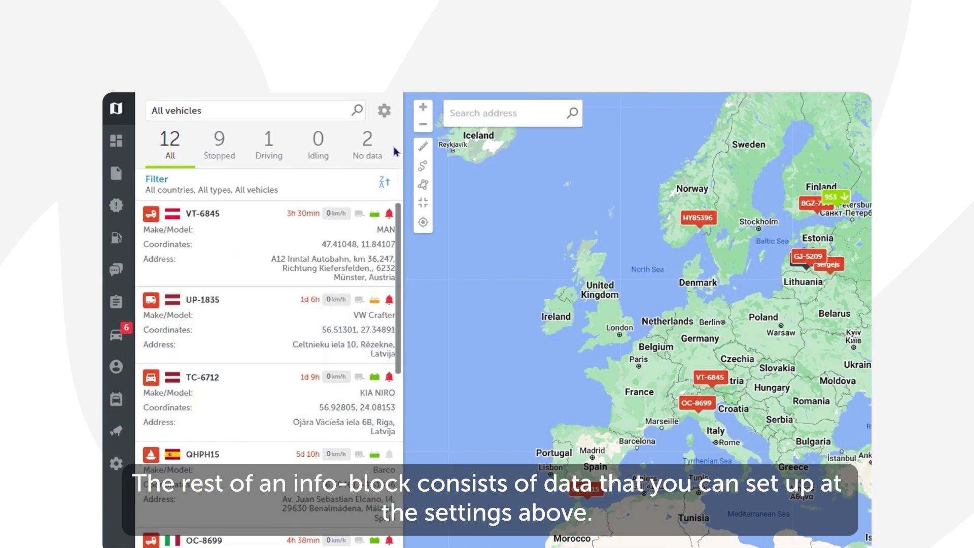
- Switch on Speed in the Icon tooltip settings and save
click(384, 111)
click(361, 300)
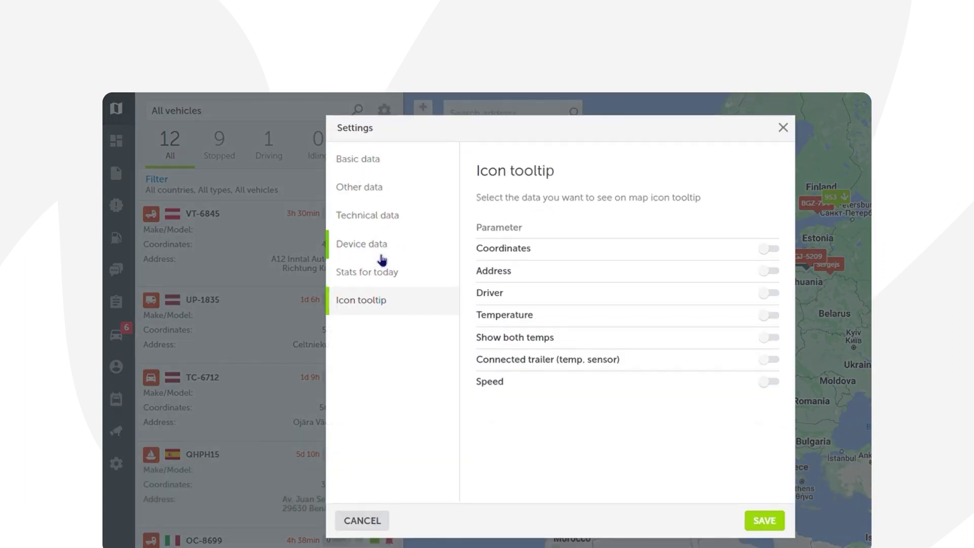
click(769, 382)
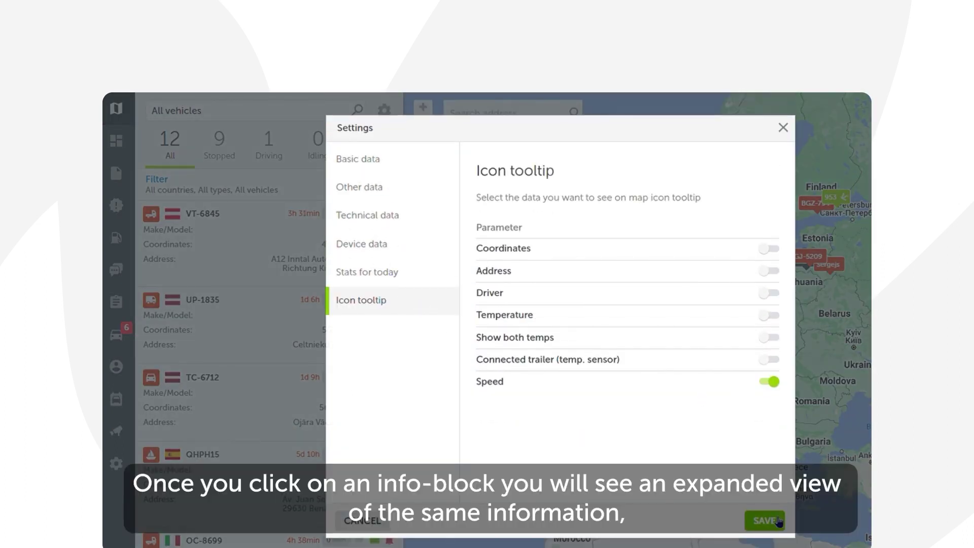
click(765, 520)
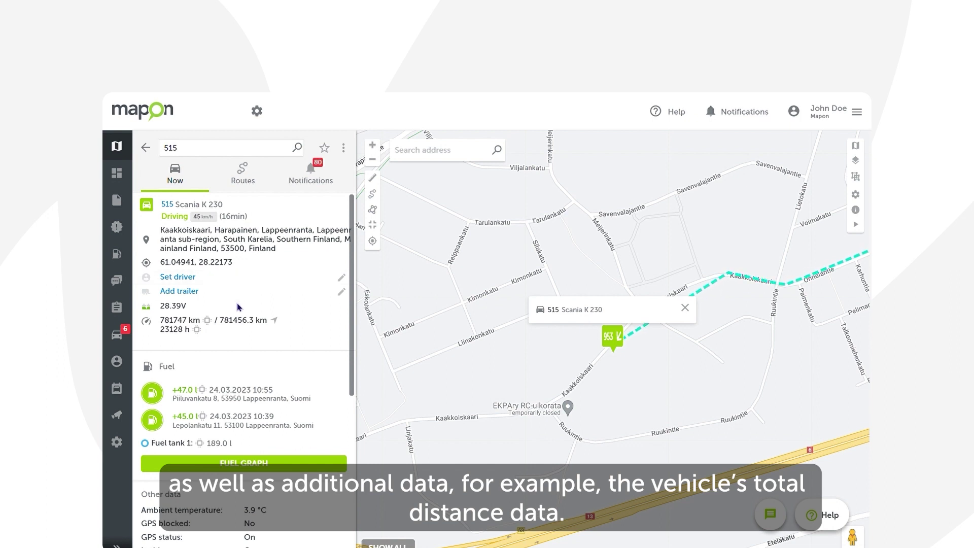
- Scroll VT-6845's details to its +259.0 l and +420.0 l refuelings and open today's driving section
scroll(244, 372, down, 5)
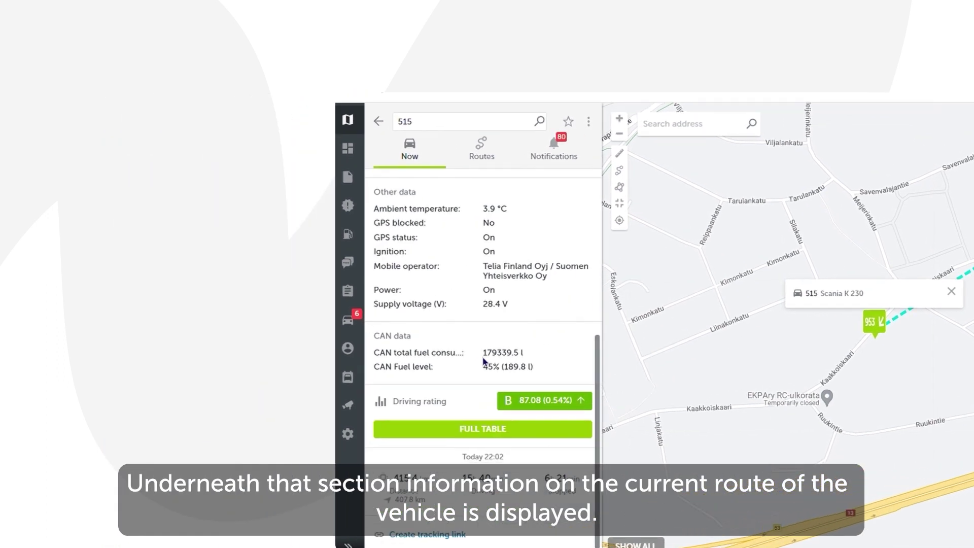
scroll(483, 362, down, 1)
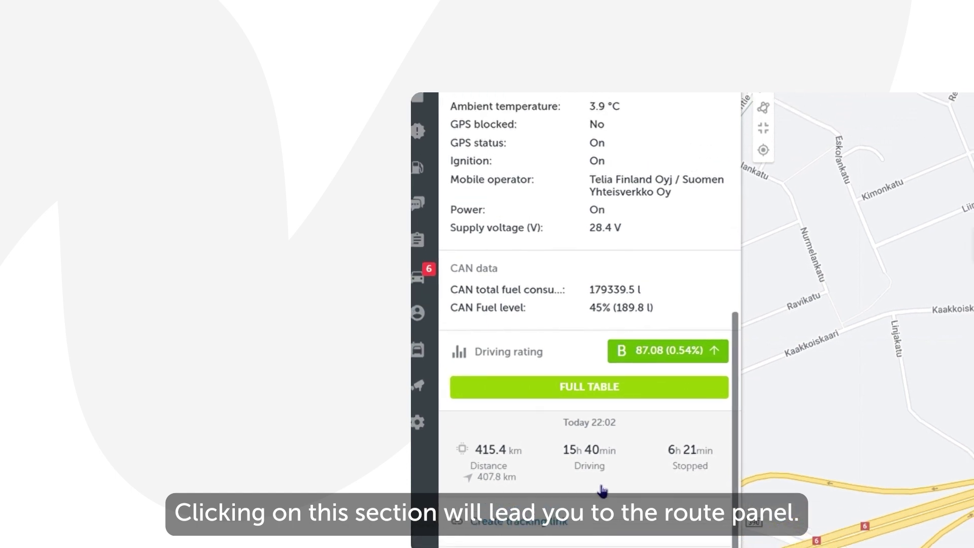
click(598, 472)
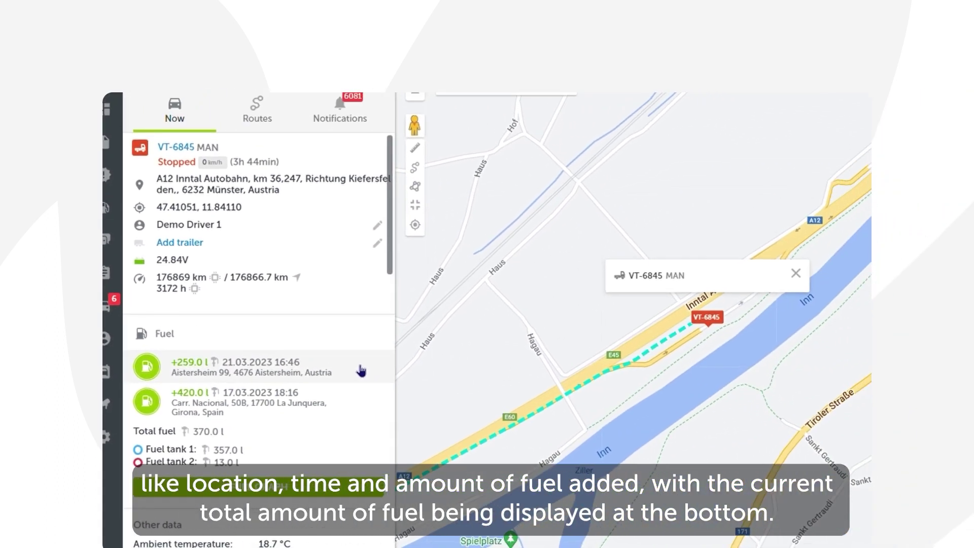
- Review VT-6845's Refuelings list, then open its fuel graph for 18.03.2023 – 24.03.2023
click(736, 345)
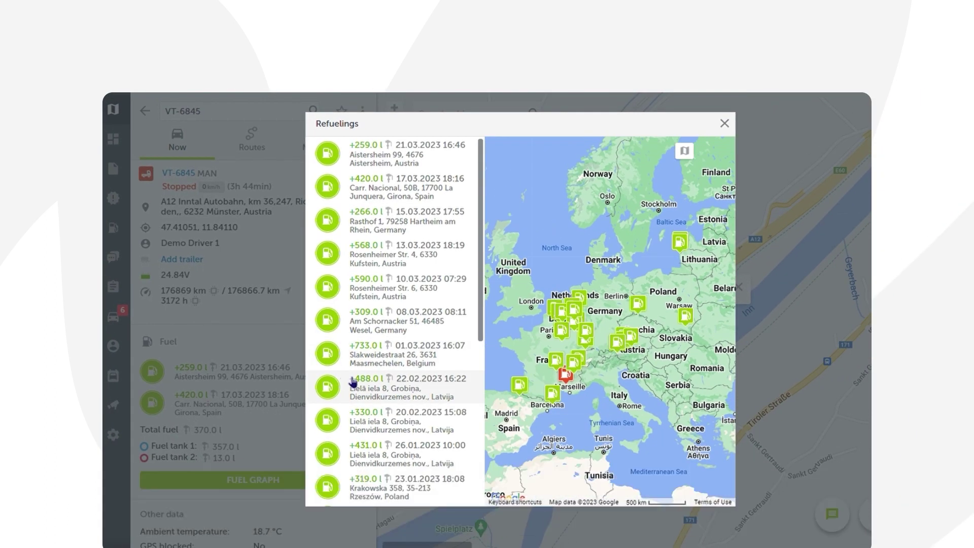
scroll(391, 277, down, 6)
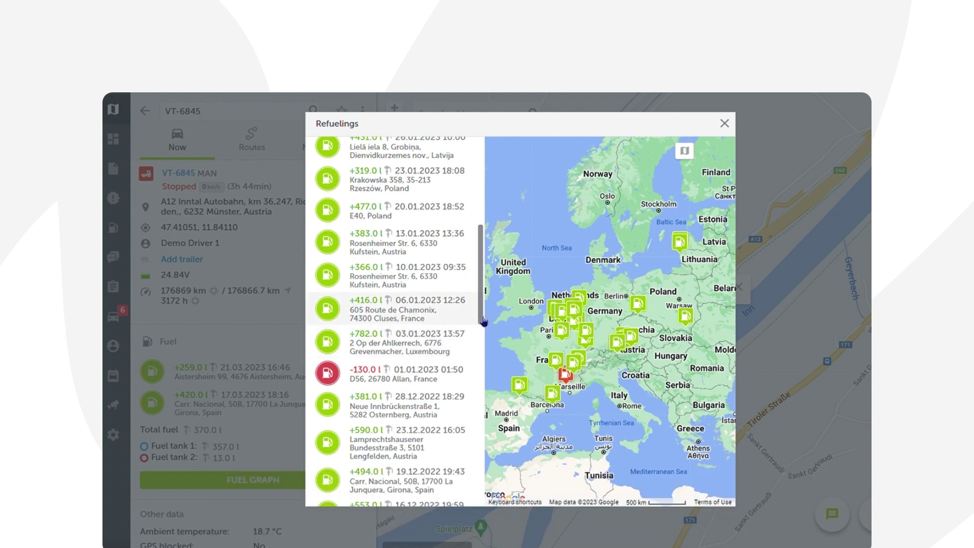
click(726, 123)
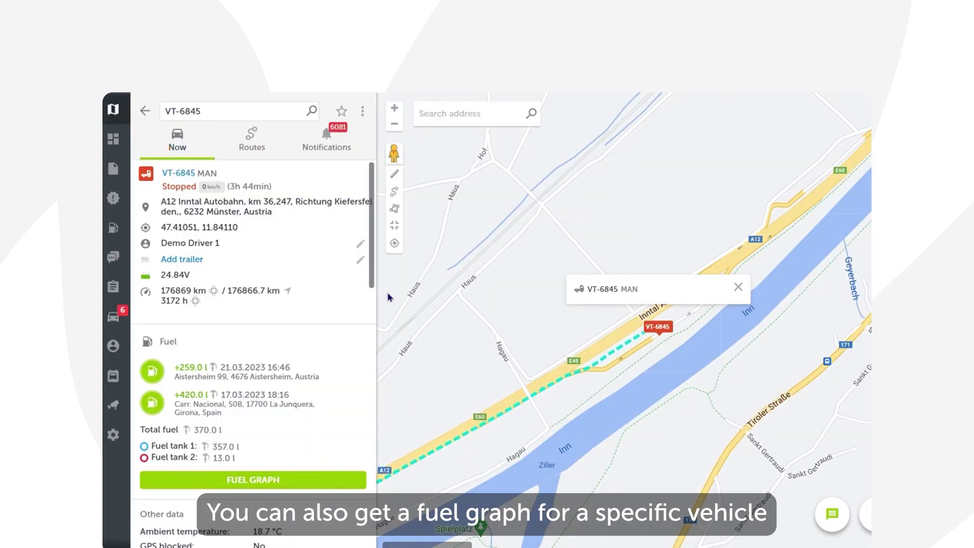
click(325, 483)
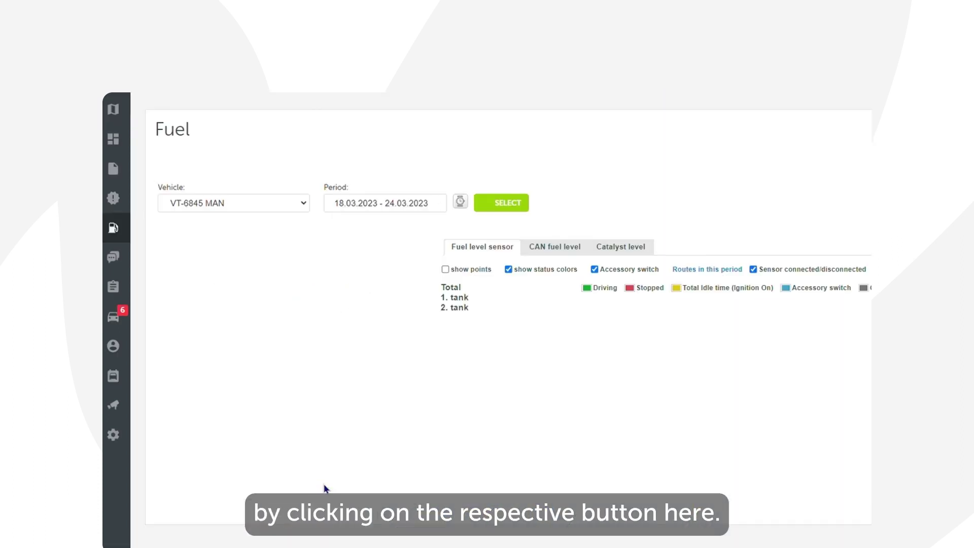
scroll(477, 420, down, 2)
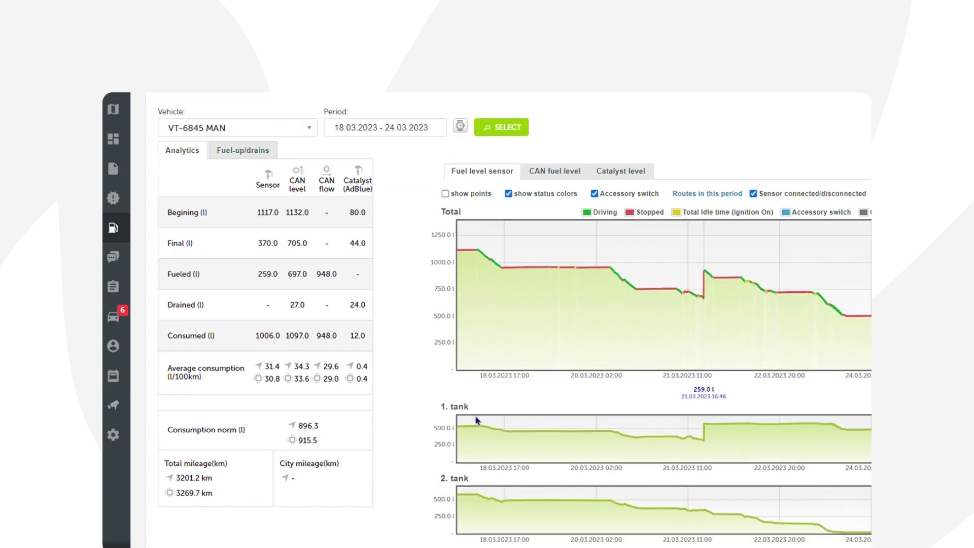
scroll(477, 421, up, 2)
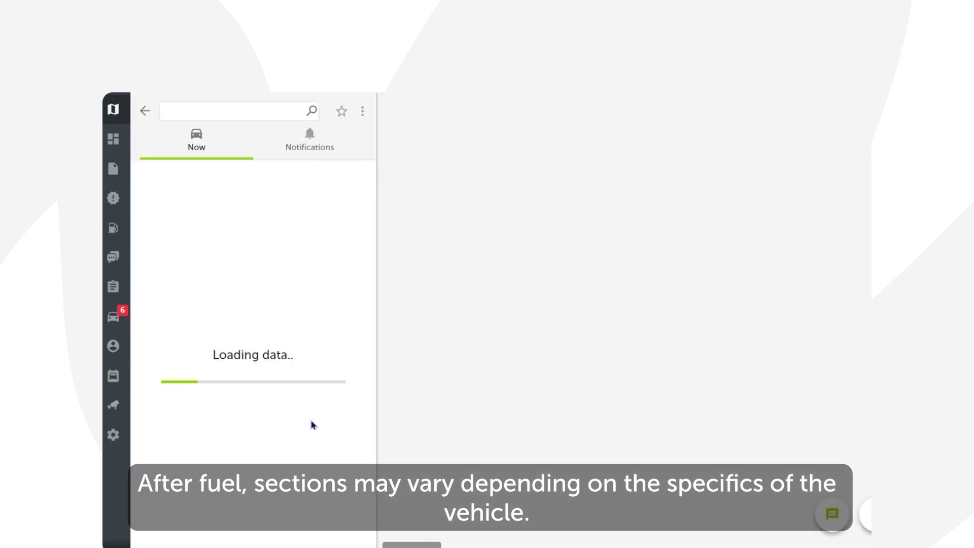
- Scroll vehicle 515's details panel down to the Freezer section
scroll(251, 336, down, 10)
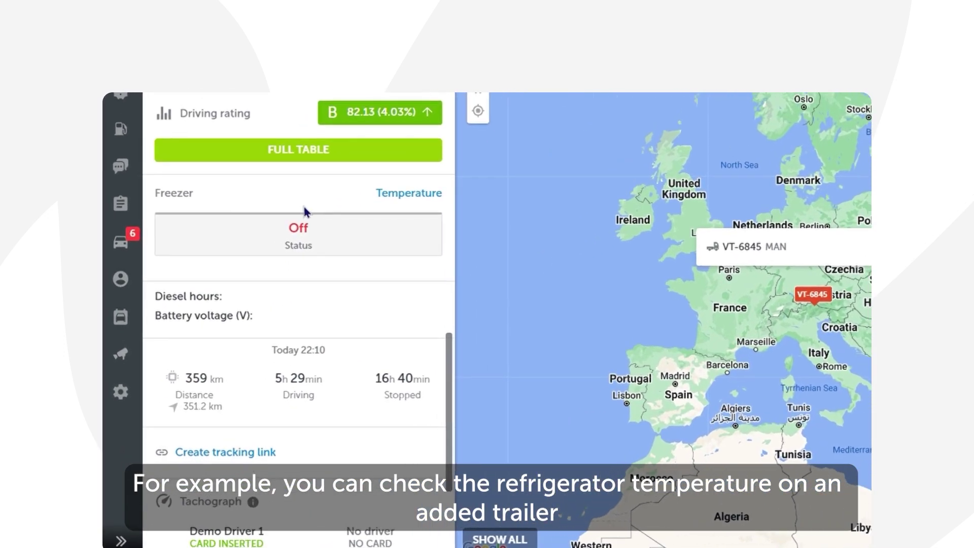
scroll(284, 330, down, 1)
scroll(305, 266, down, 4)
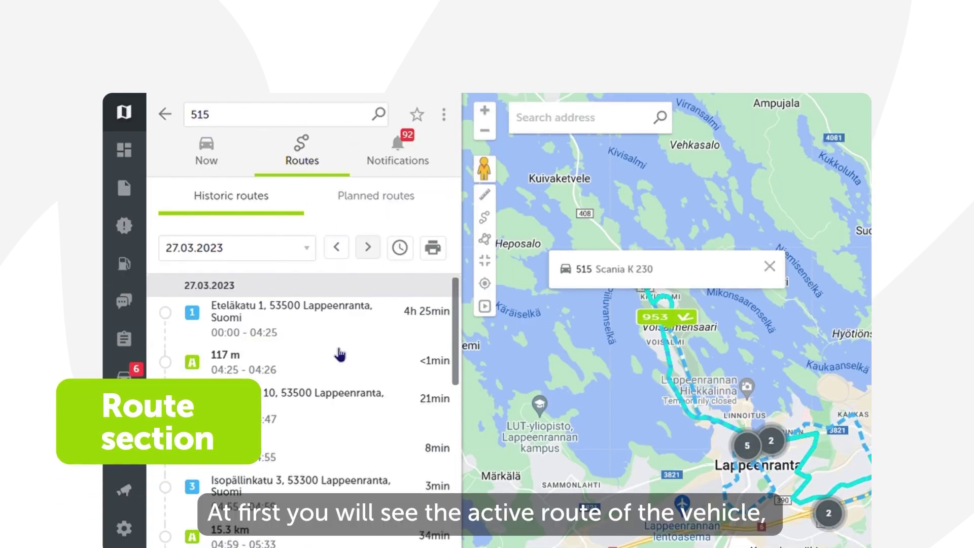
- Confirm 27.03.2023 as the route date and check the time-of-day filter
click(308, 248)
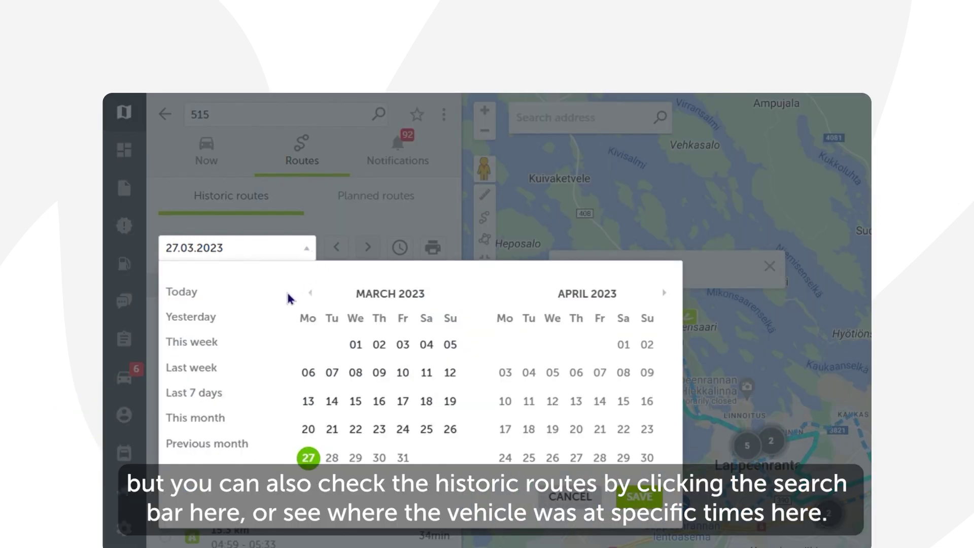
click(639, 496)
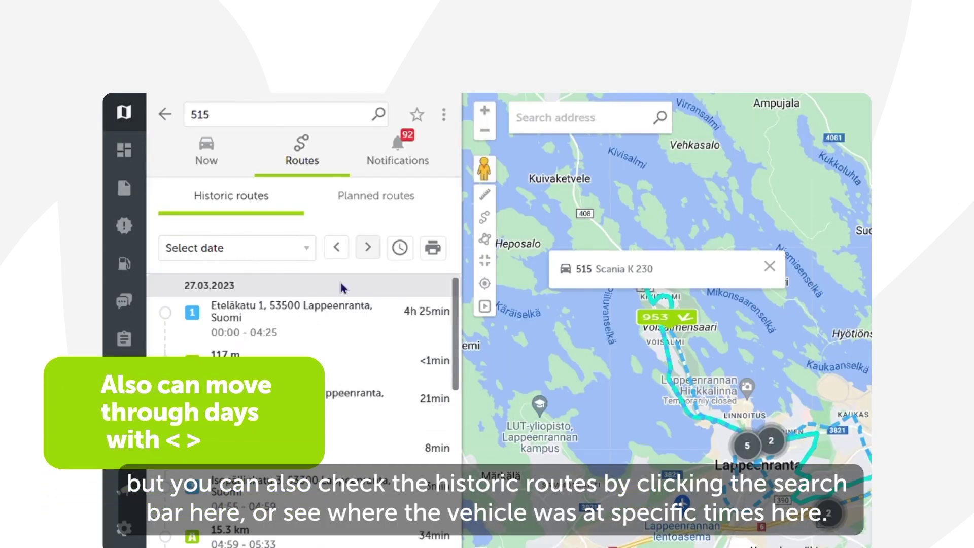
click(398, 257)
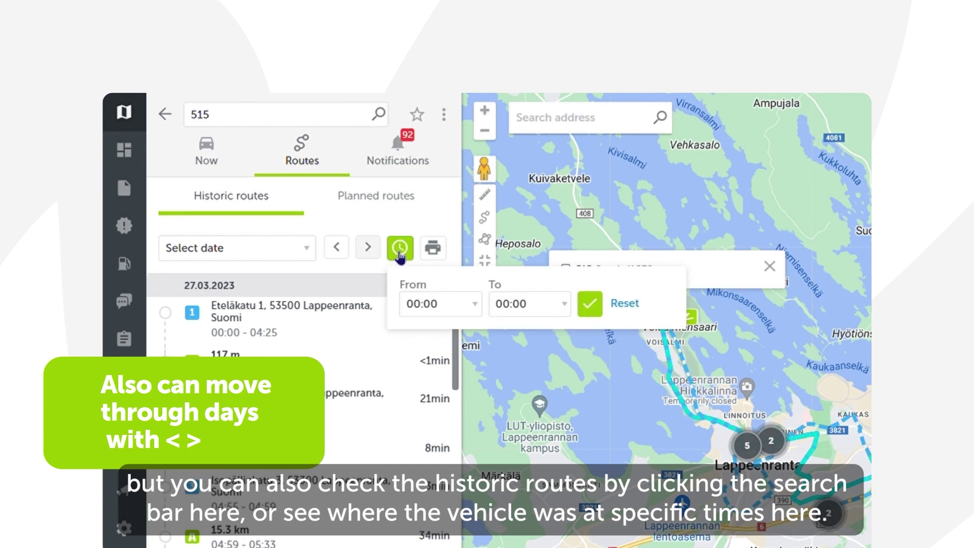
click(400, 251)
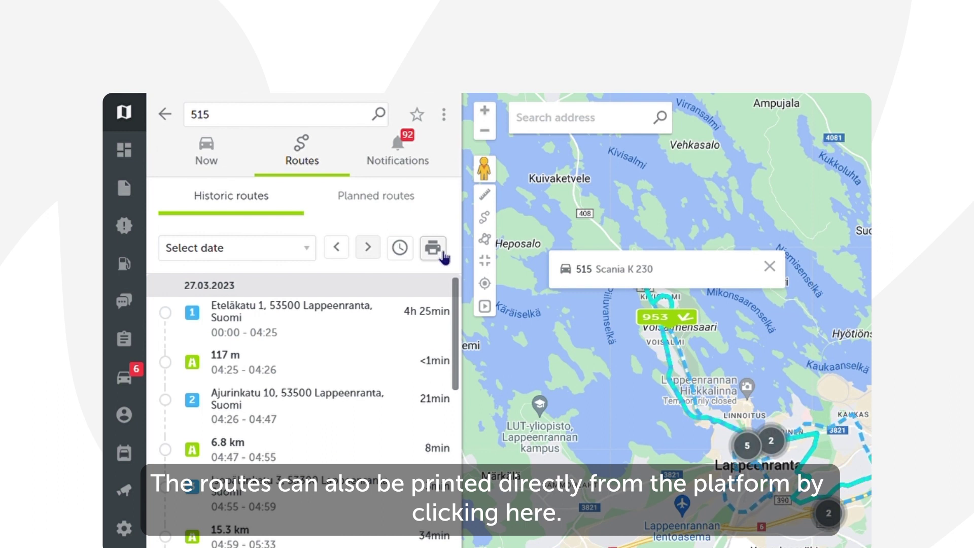
- Expand the route Summary: 252.5 km, 10h driving, 6h 14min stopped, 105.0 l fuel
scroll(348, 408, down, 4)
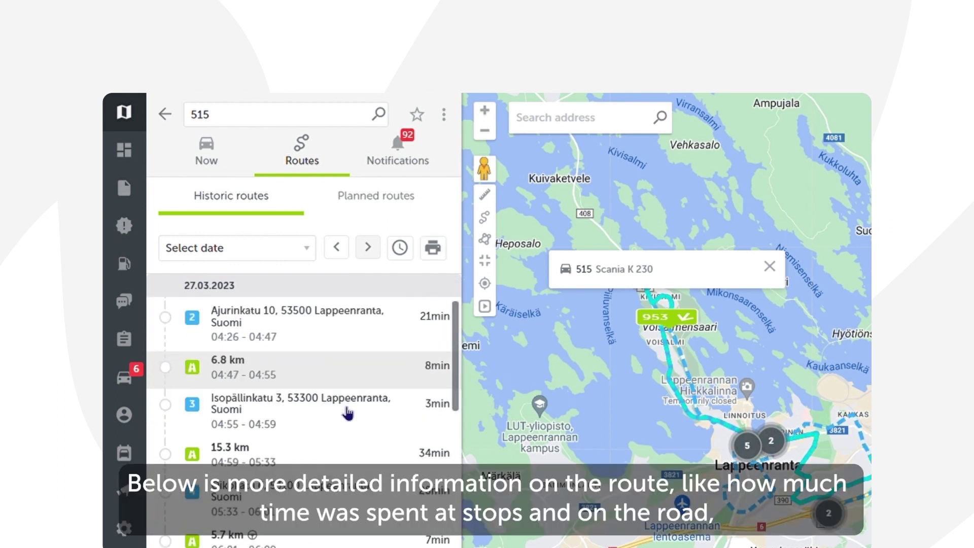
scroll(348, 414, down, 6)
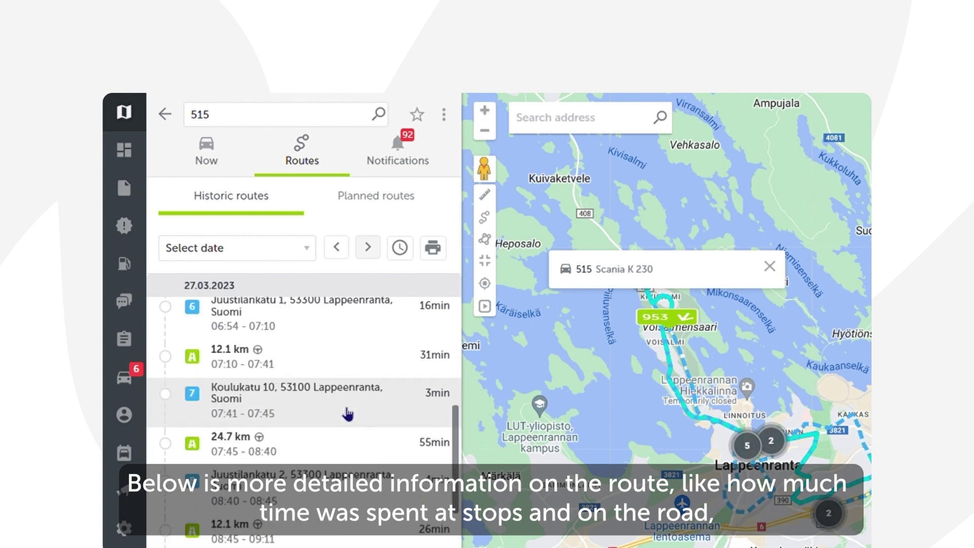
scroll(324, 431, down, 3)
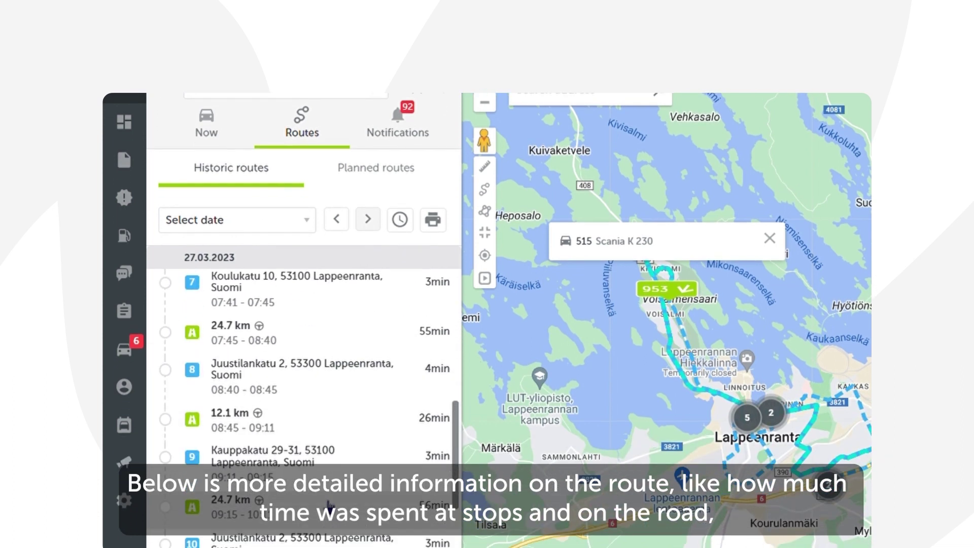
scroll(329, 412, down, 5)
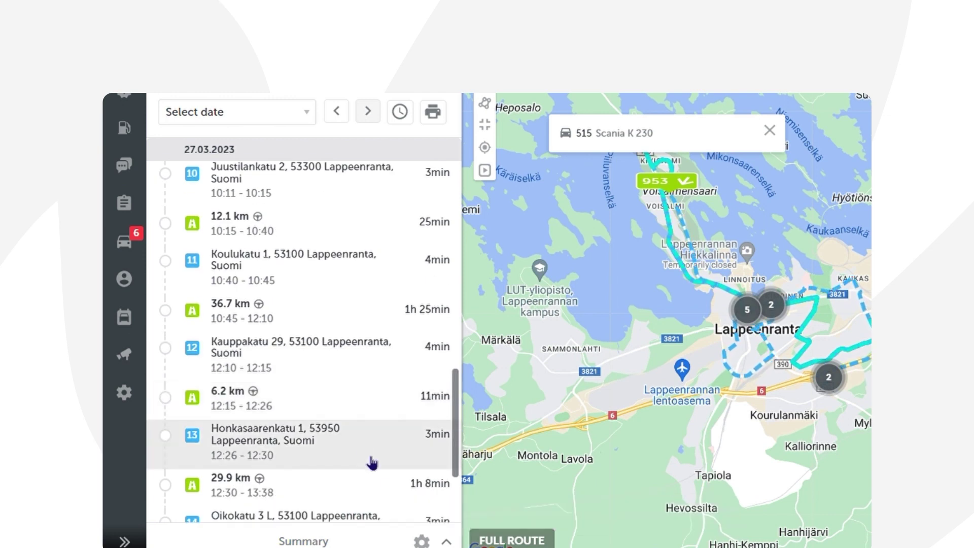
click(446, 542)
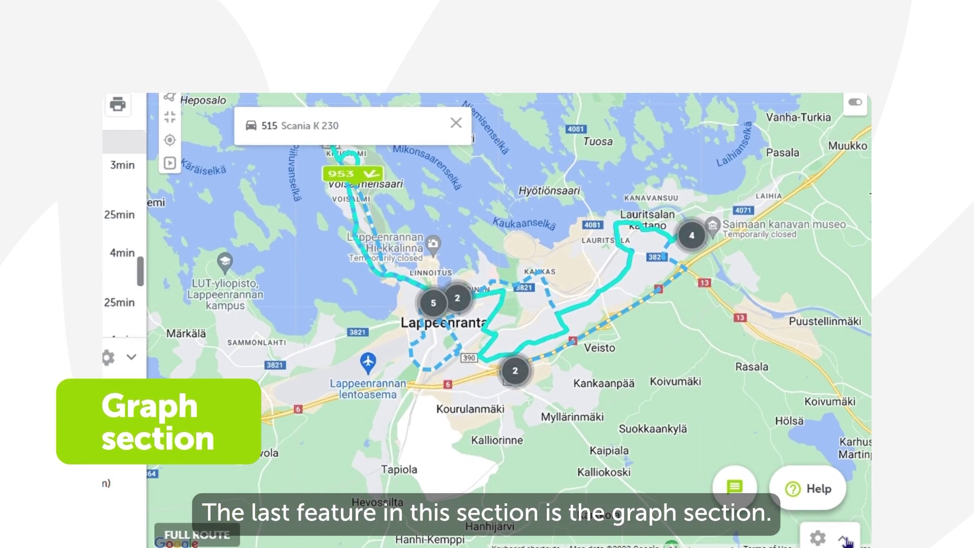
click(843, 540)
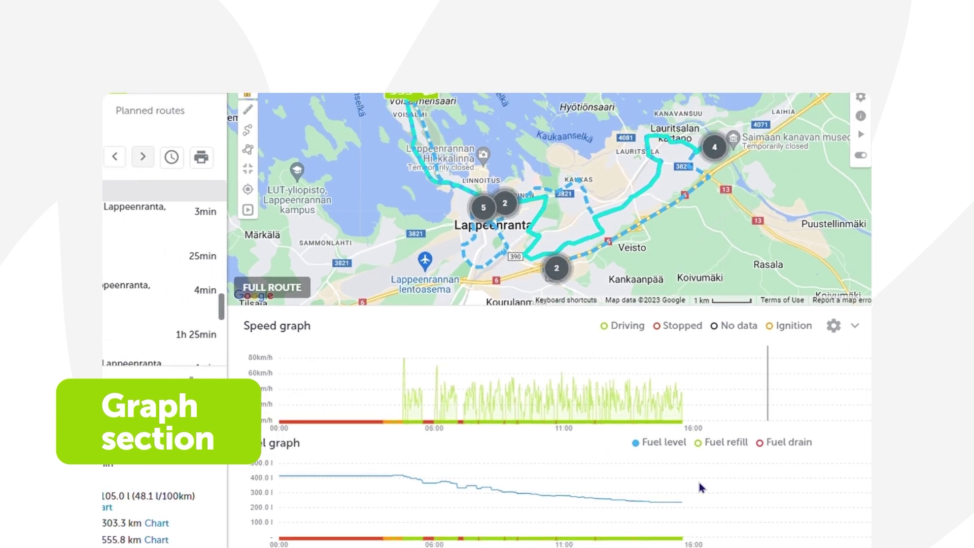
scroll(582, 440, up, 3)
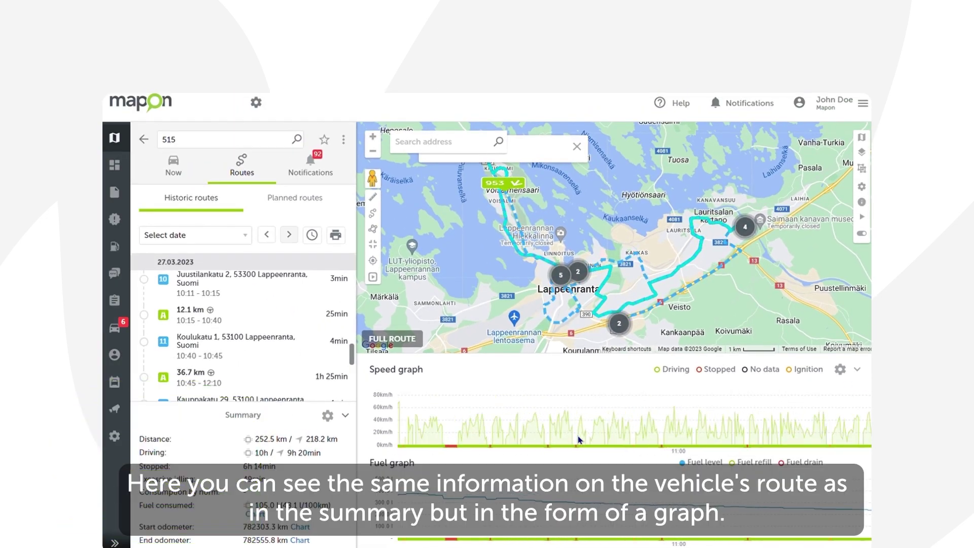
scroll(580, 440, down, 3)
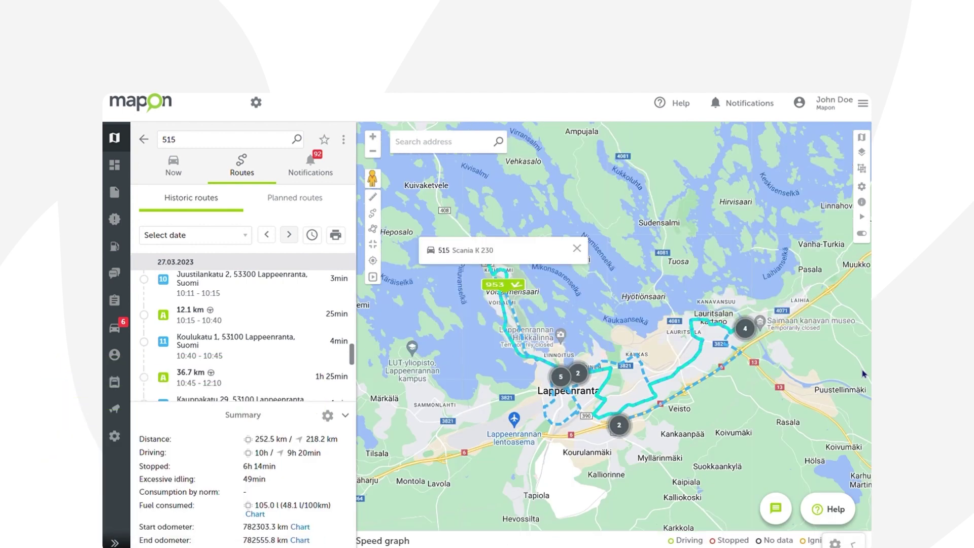
click(857, 369)
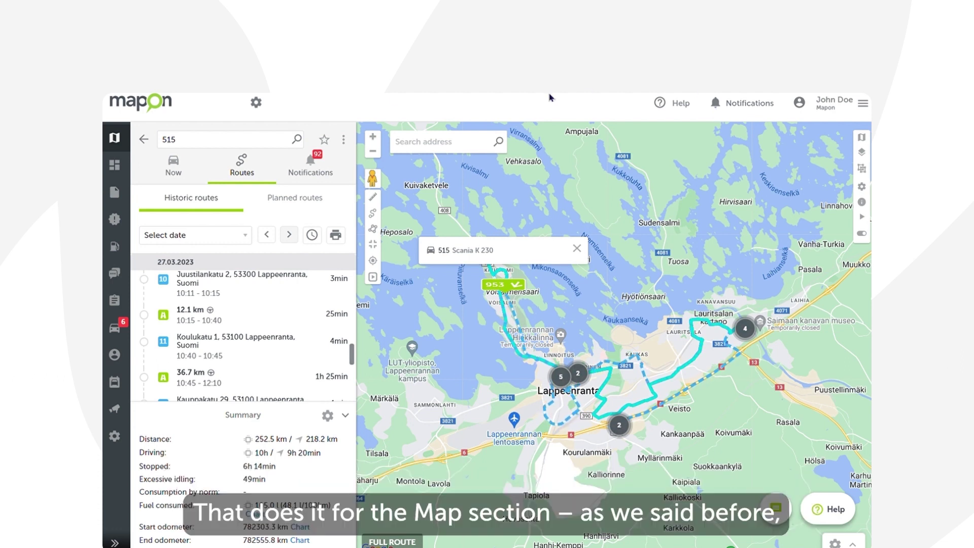
- Go back from vehicle 515's routes to the 12-vehicle All vehicles list
click(145, 140)
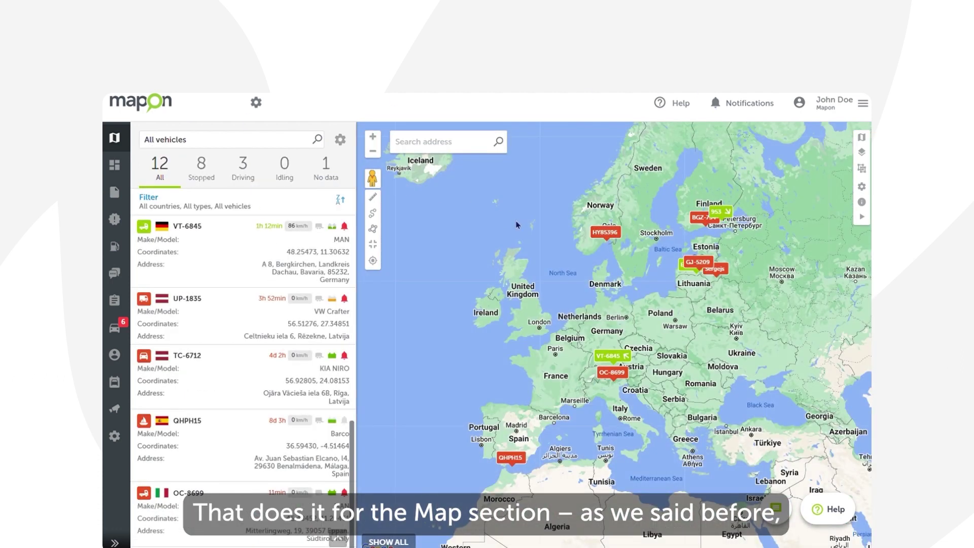